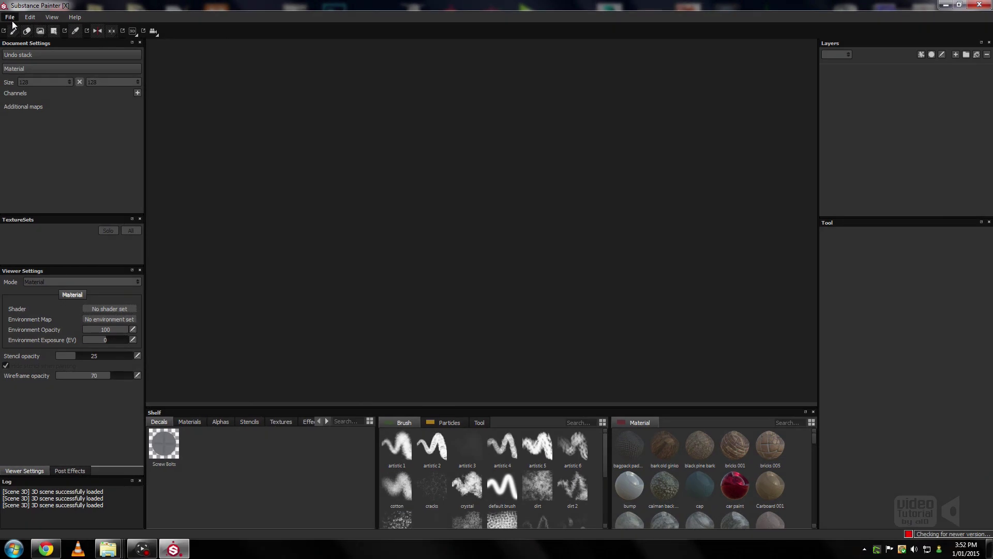
Start a new project using the shotty_cartrage.fbx shell mesh
click(10, 18)
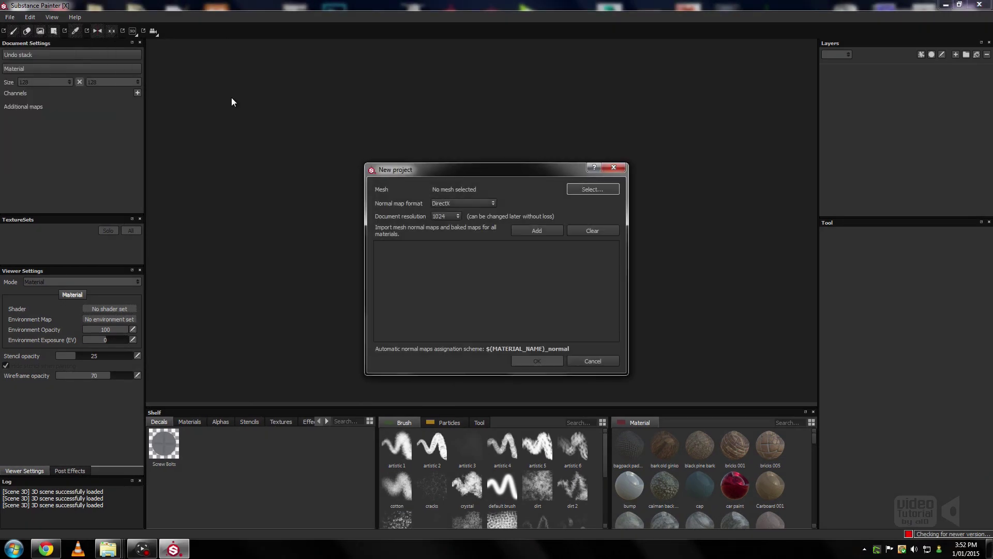
click(586, 190)
double_click(548, 320)
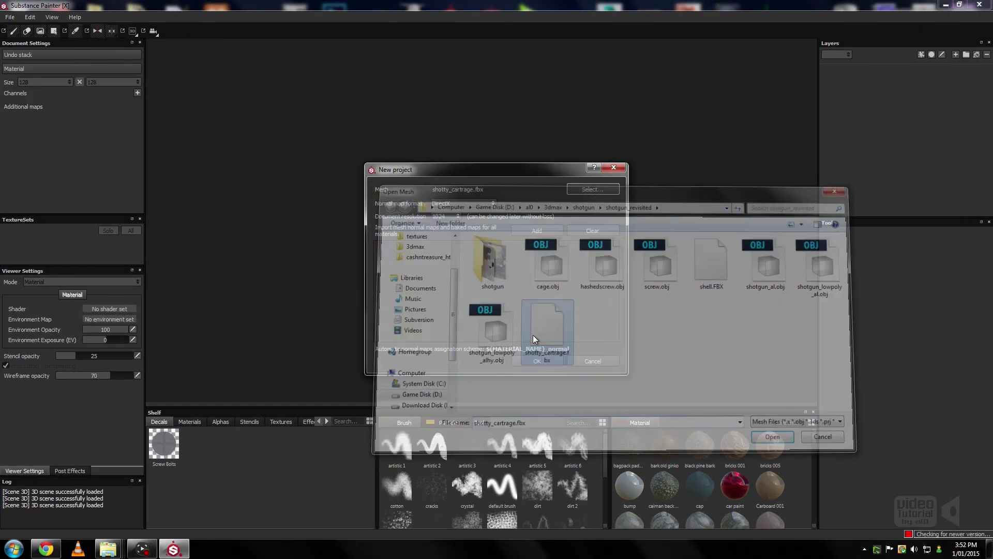
Add the shell_curvature, shell_normals and shell_occlusion baked images and create the project
click(536, 232)
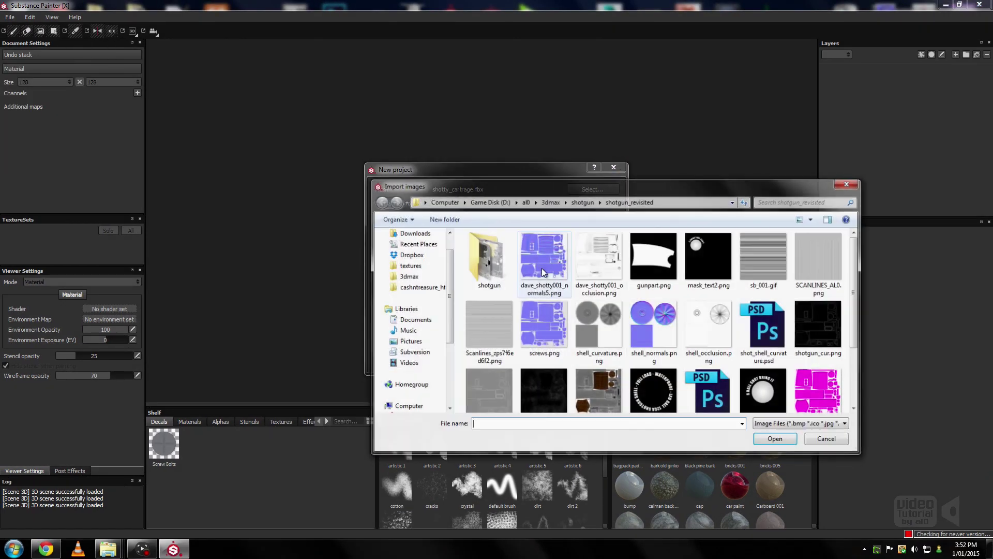
click(594, 323)
ctrl+click(653, 326)
ctrl+click(707, 325)
click(779, 440)
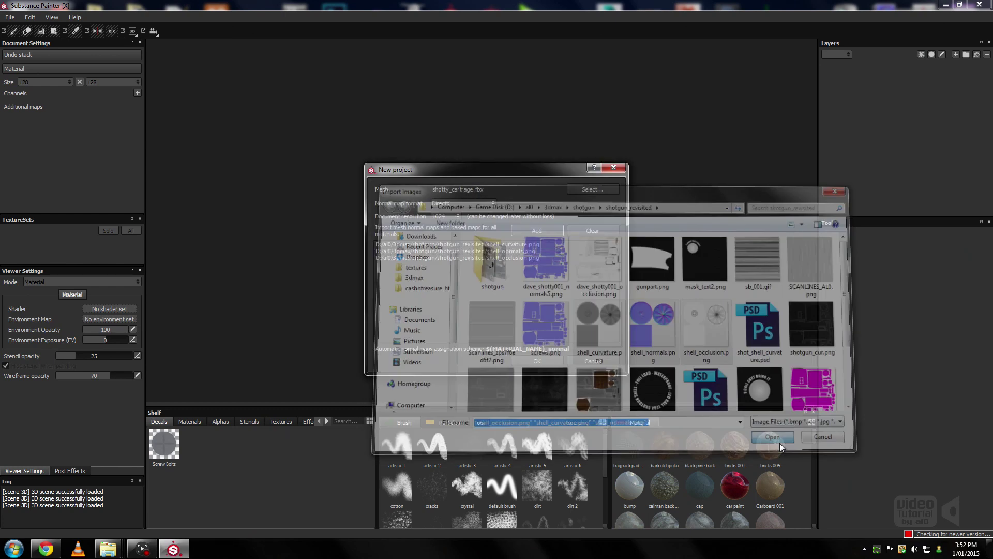
click(538, 361)
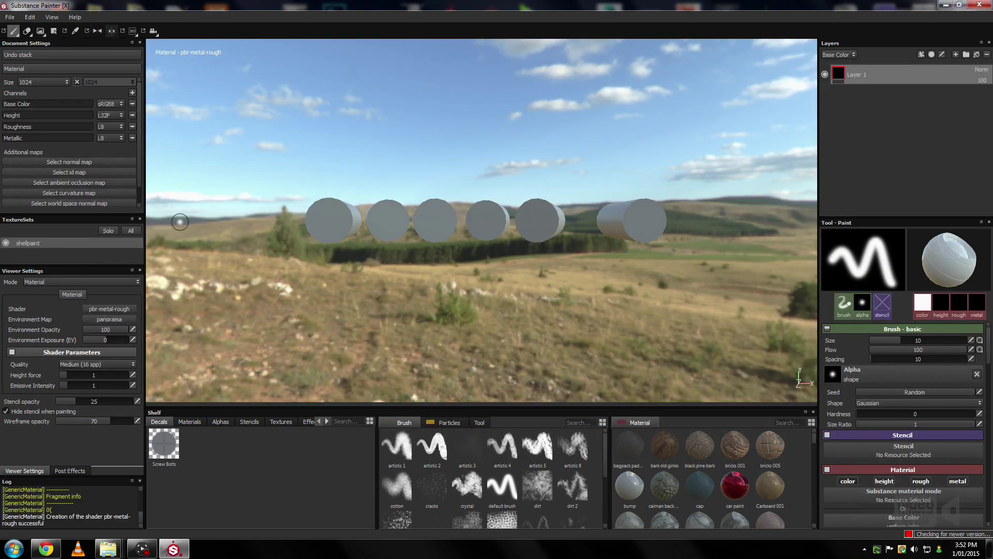
Assign shell_normals as normal map, shell_occlusion as ambient occlusion, and a curvature map
click(114, 163)
click(148, 179)
click(106, 195)
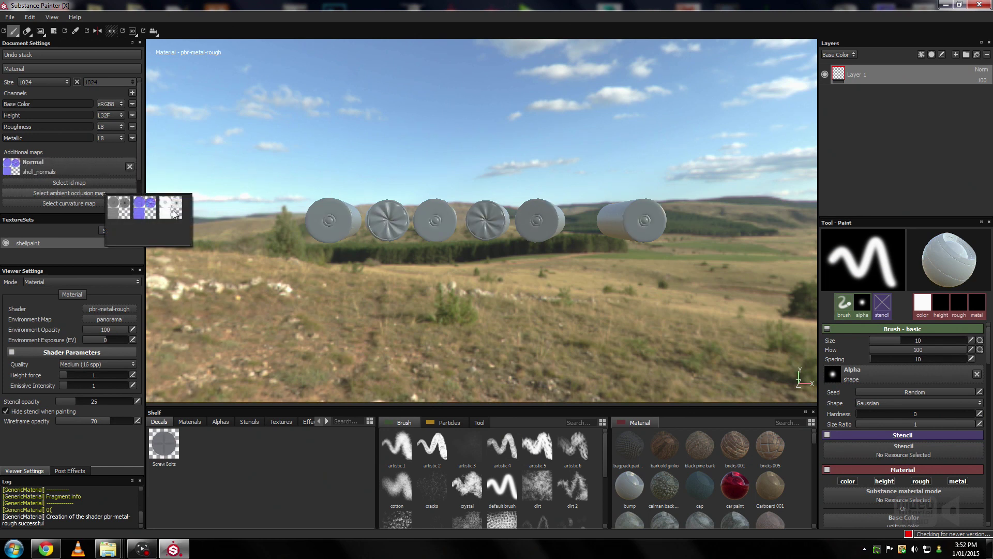
click(173, 210)
click(119, 204)
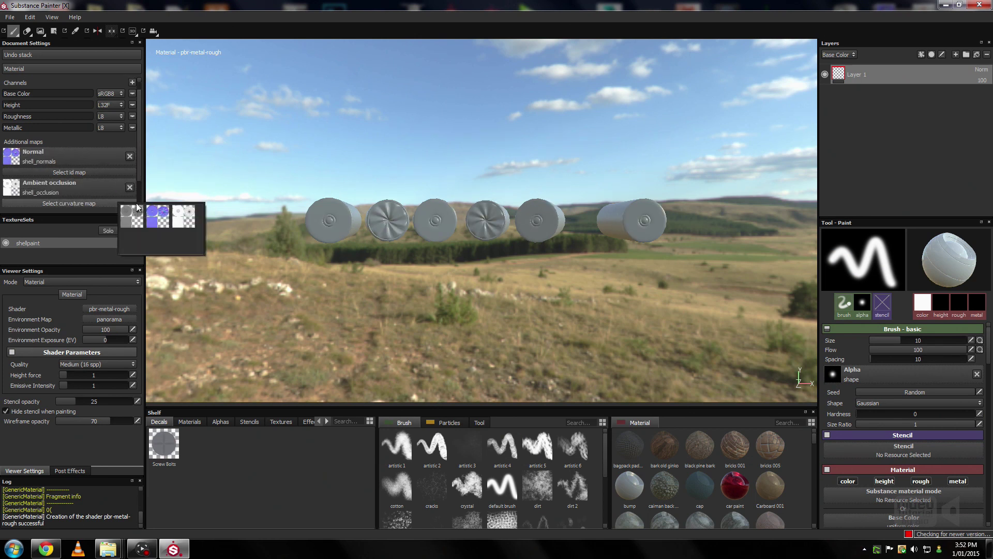
mouse_move(475, 269)
alt+mouse_down()
mouse_move(496, 277)
mouse_move(444, 294)
alt+mouse_up()
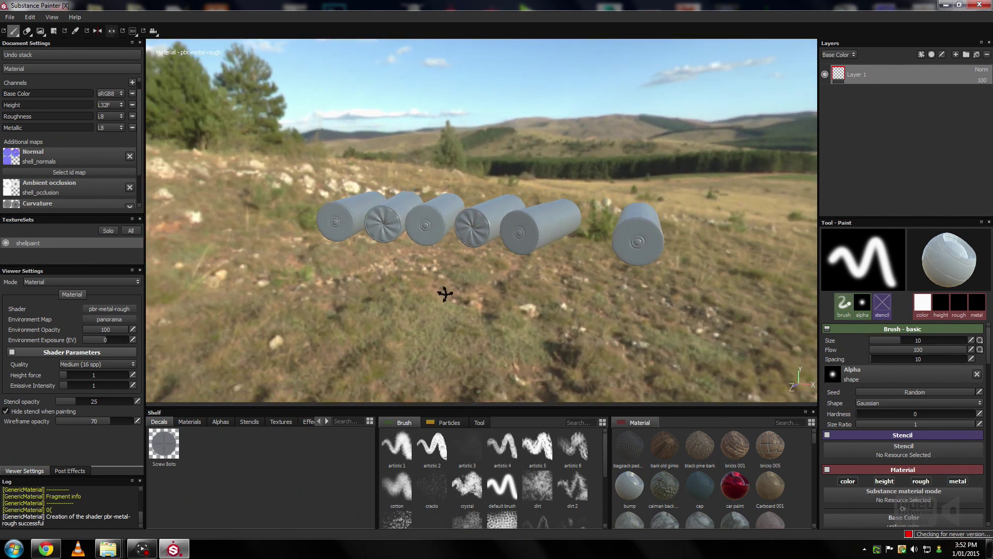
Set environment opacity to 0 and switch to a terrace environment map
drag(120, 331, 83, 331)
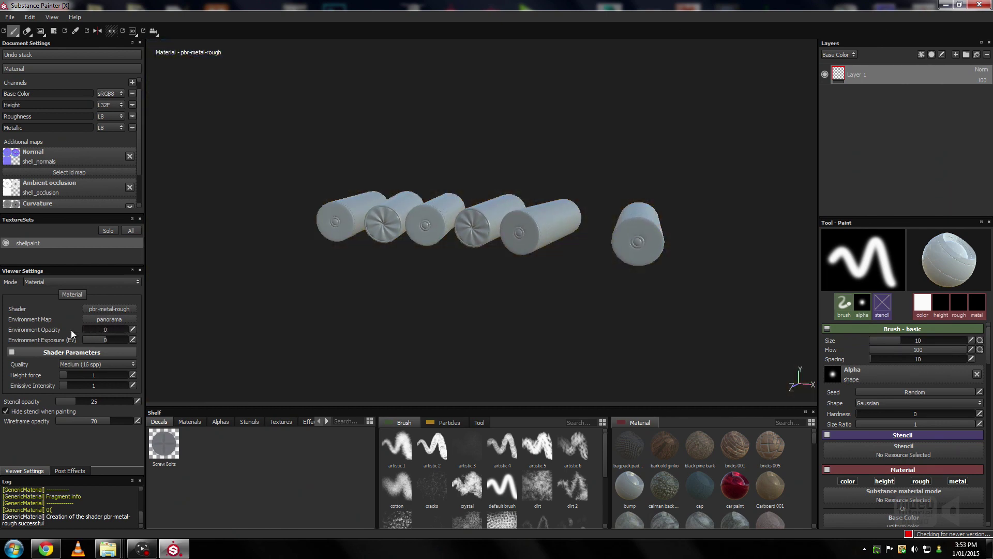
click(109, 320)
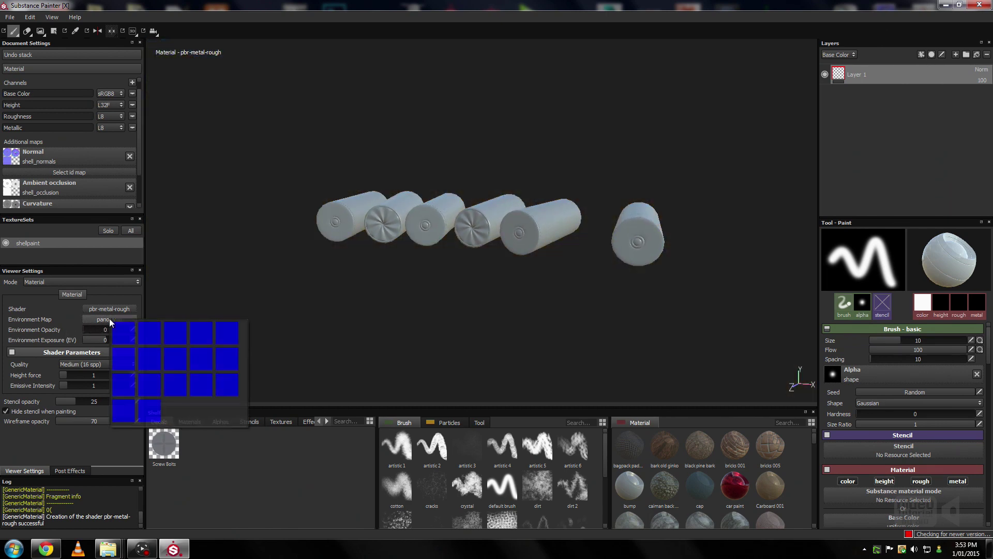
click(120, 407)
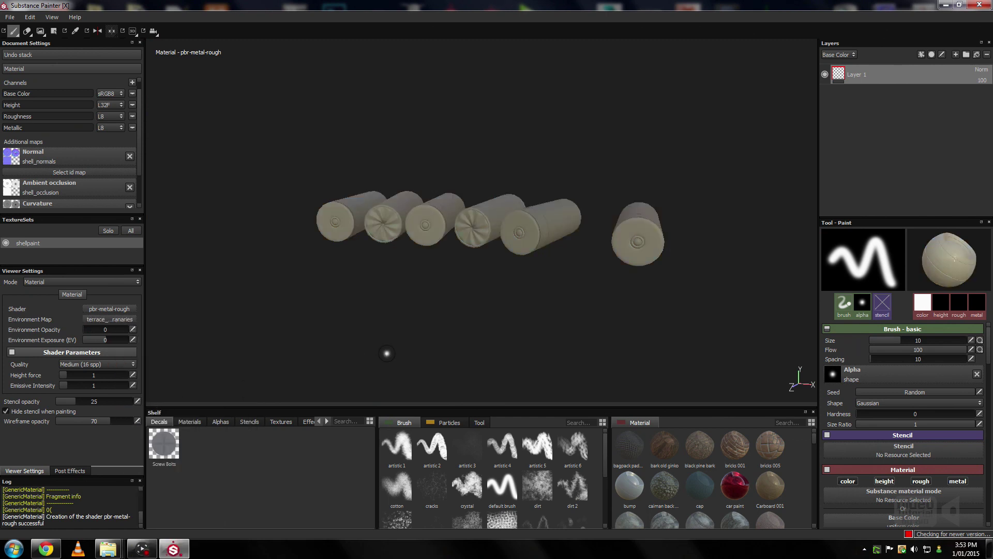
mouse_move(386, 350)
alt+mouse_down()
mouse_move(594, 310)
mouse_move(543, 336)
mouse_move(480, 253)
mouse_move(610, 232)
mouse_move(559, 335)
mouse_move(584, 333)
alt+mouse_up()
scroll(559, 315, up, 3)
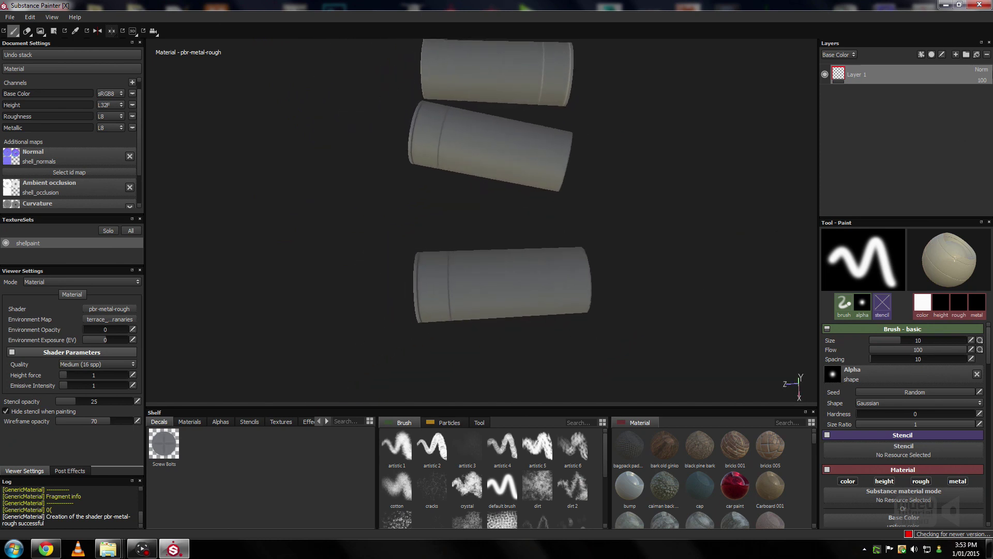
Delete the default Layer 1 and add three folders at the top level
click(987, 55)
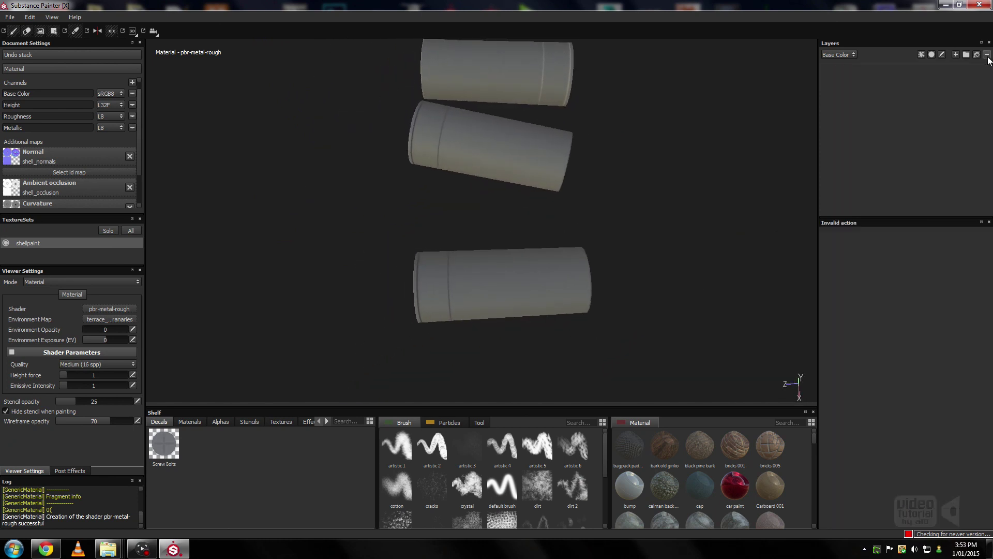
click(966, 54)
click(966, 54)
click(935, 94)
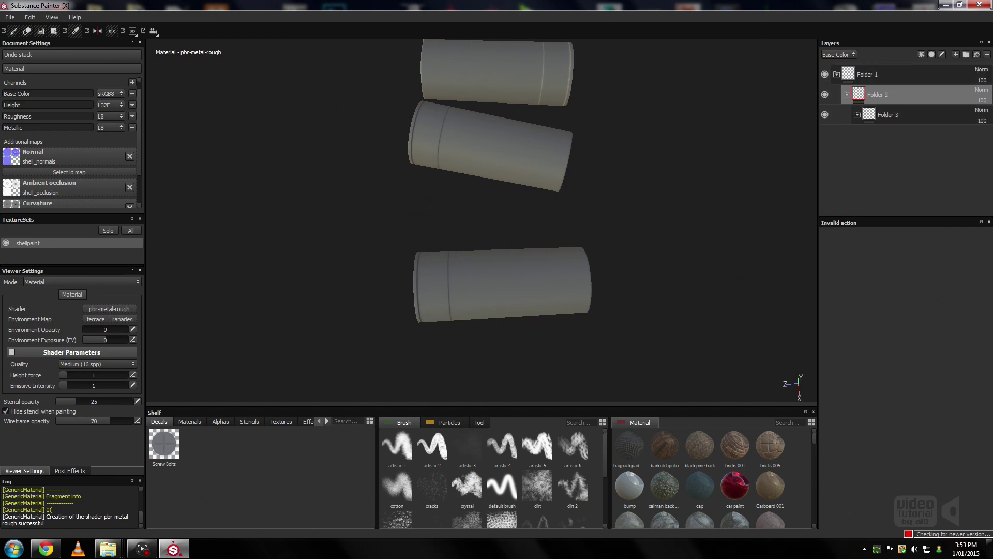
mouse_move(935, 95)
mouse_down()
mouse_move(941, 102)
mouse_move(913, 74)
mouse_up()
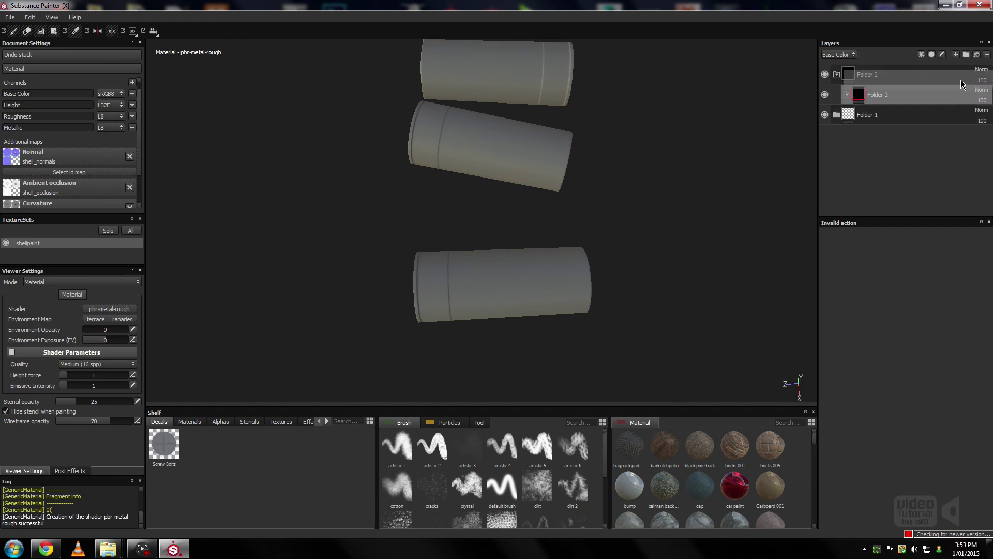
Rename the folders dirt, plastic and brass, and add a fill layer inside brass
double_click(867, 76)
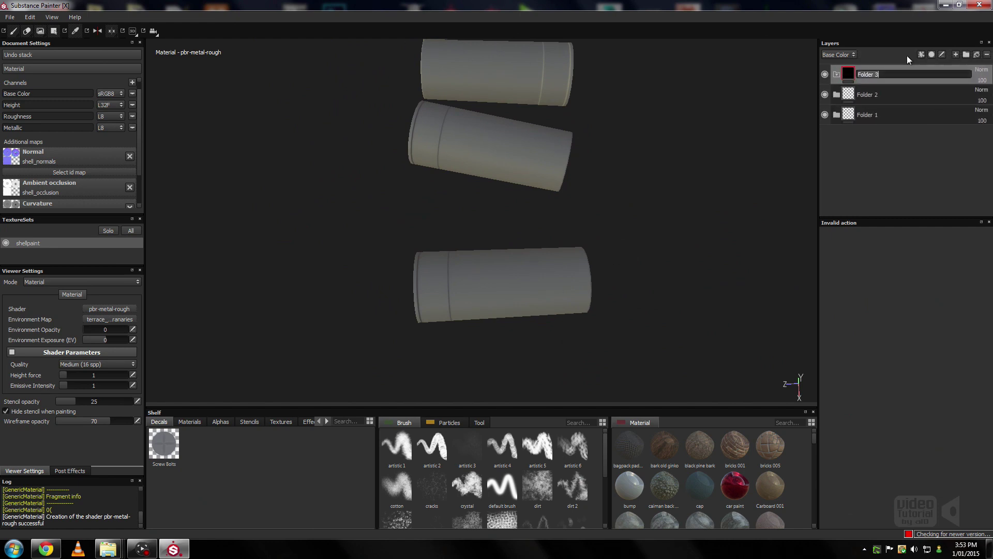
text(dirt)
key(Return)
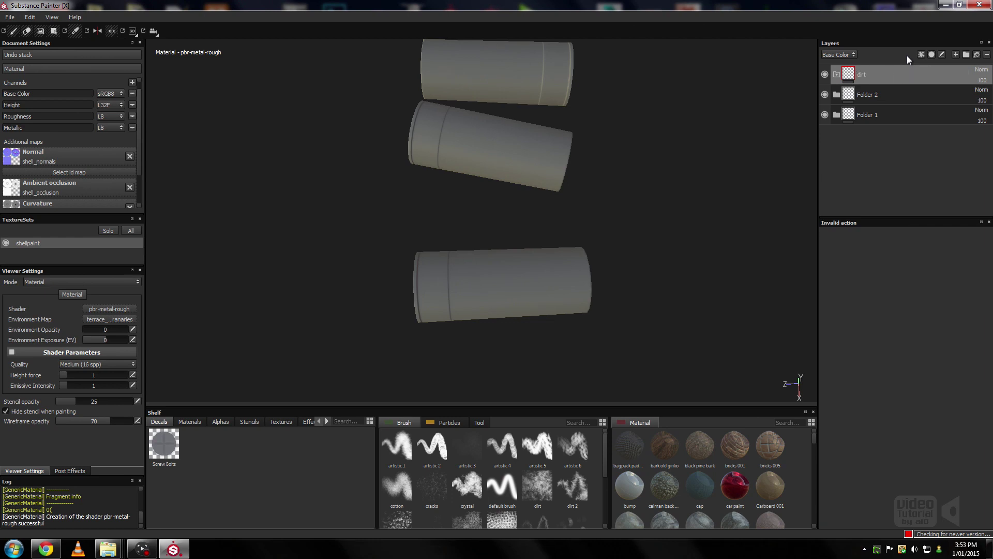
double_click(873, 98)
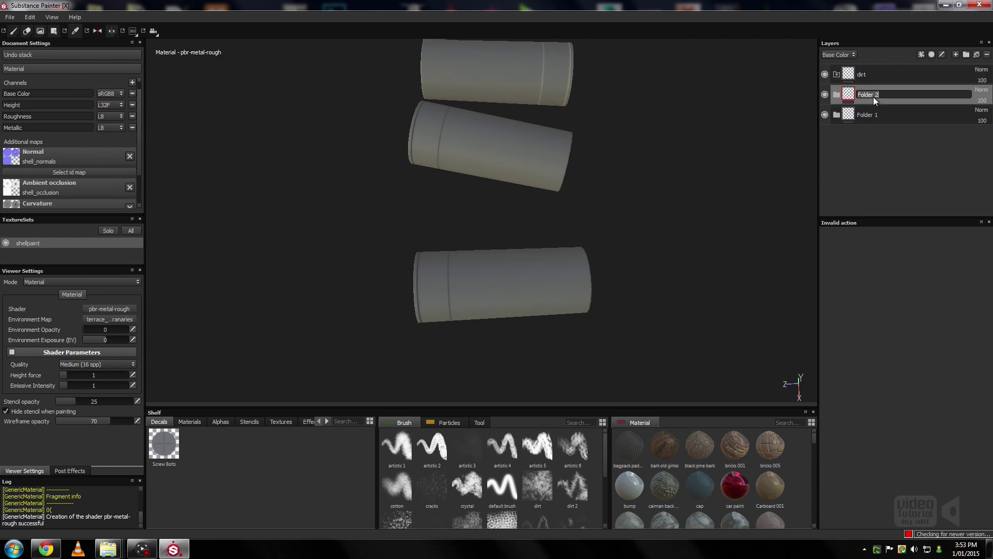
text(plastic)
key(Return)
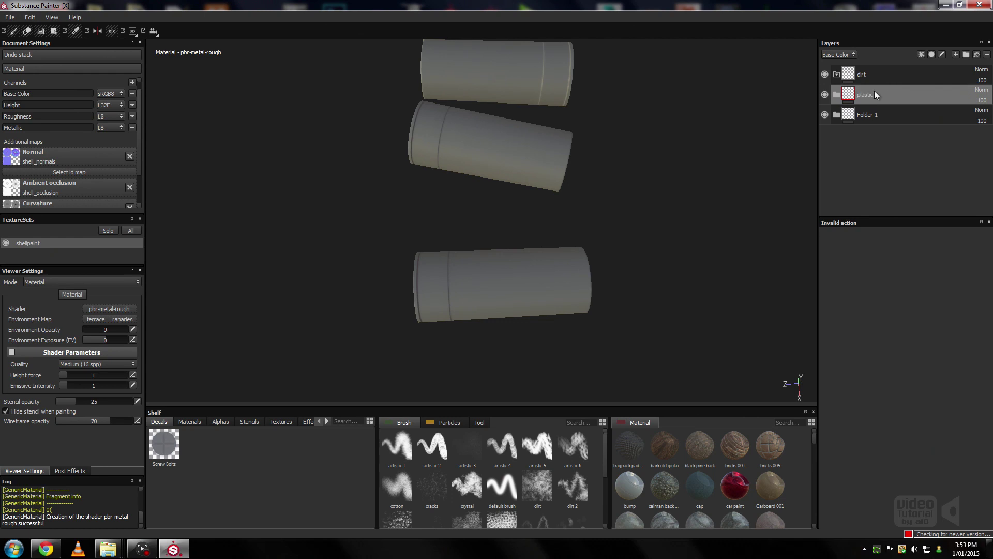
click(863, 117)
double_click(863, 116)
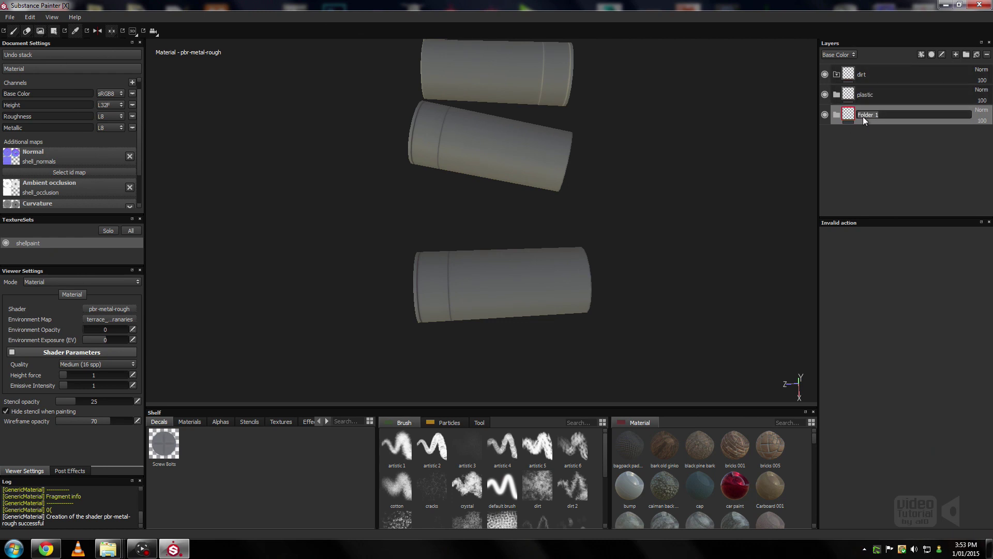
text(brass)
key(Return)
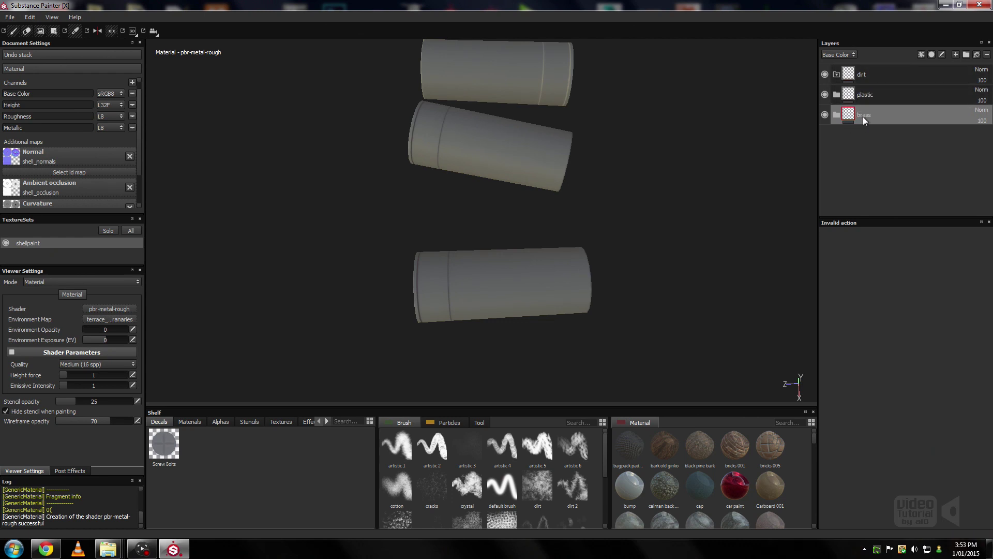
click(977, 55)
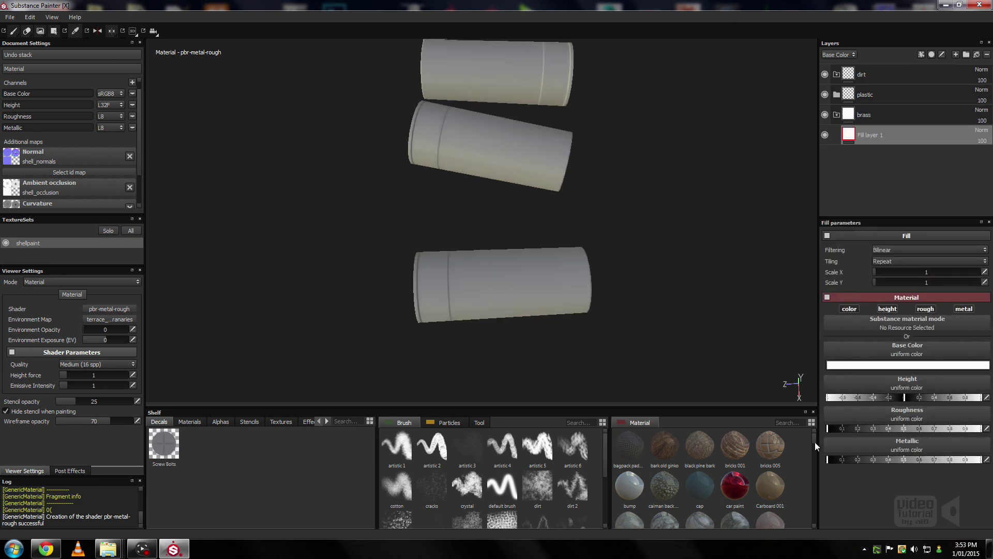
Give Fill layer 1 the Brass material, masked by whole-geometry picking to the shells' left ends
drag(815, 442, 814, 474)
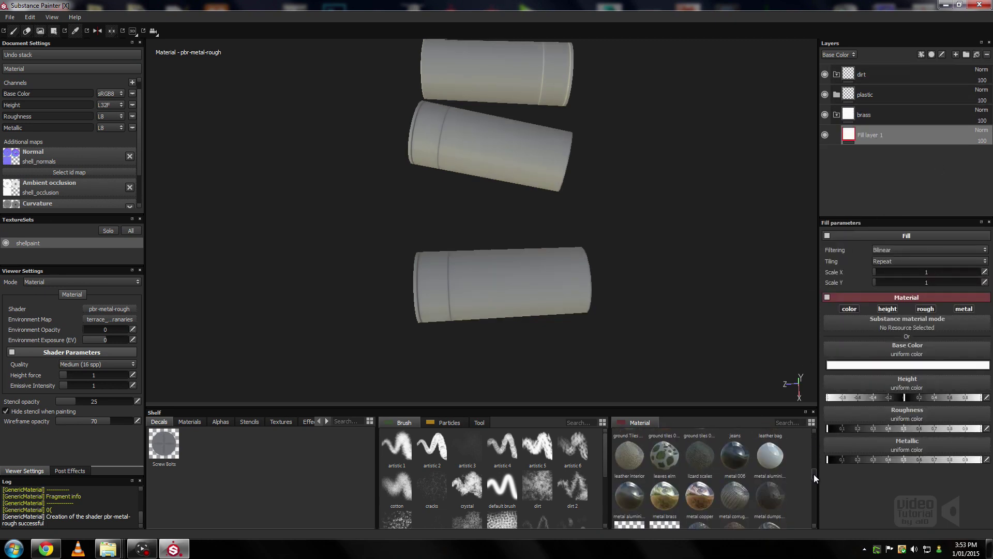
click(668, 497)
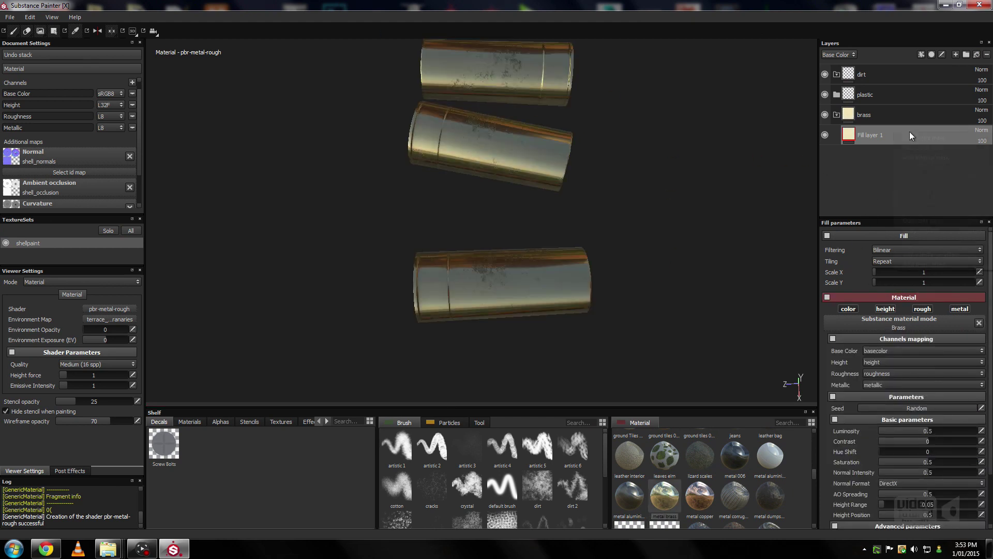
click(927, 148)
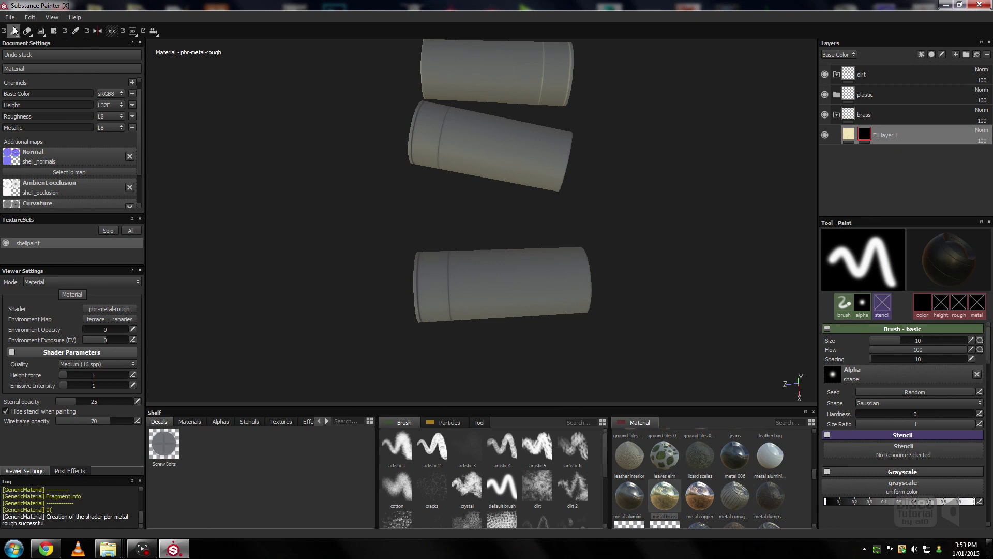
click(55, 31)
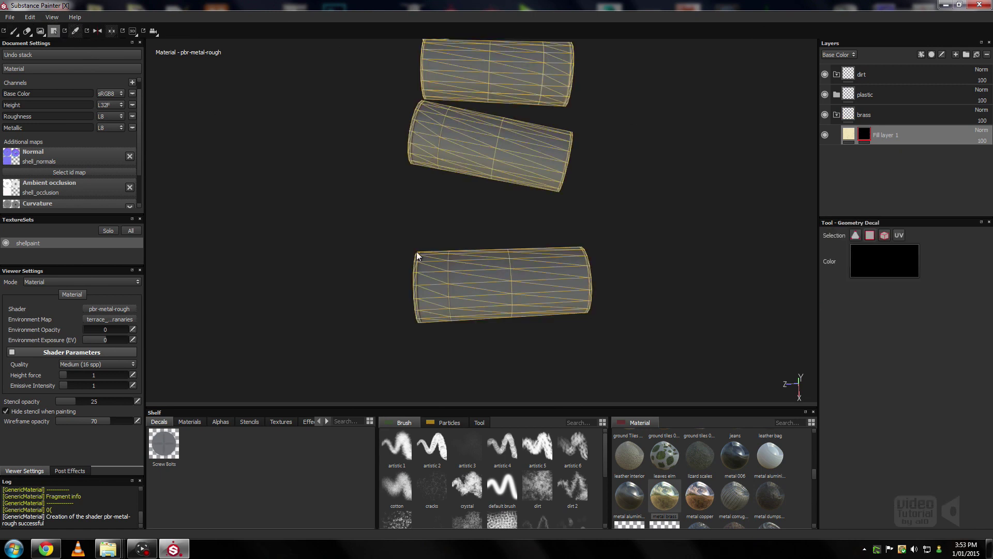
click(879, 268)
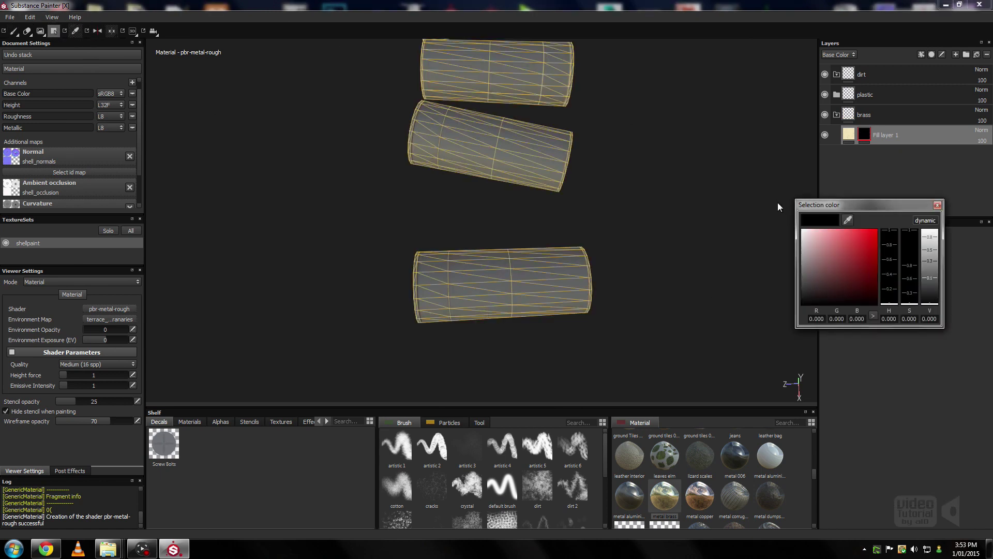
click(805, 238)
click(937, 205)
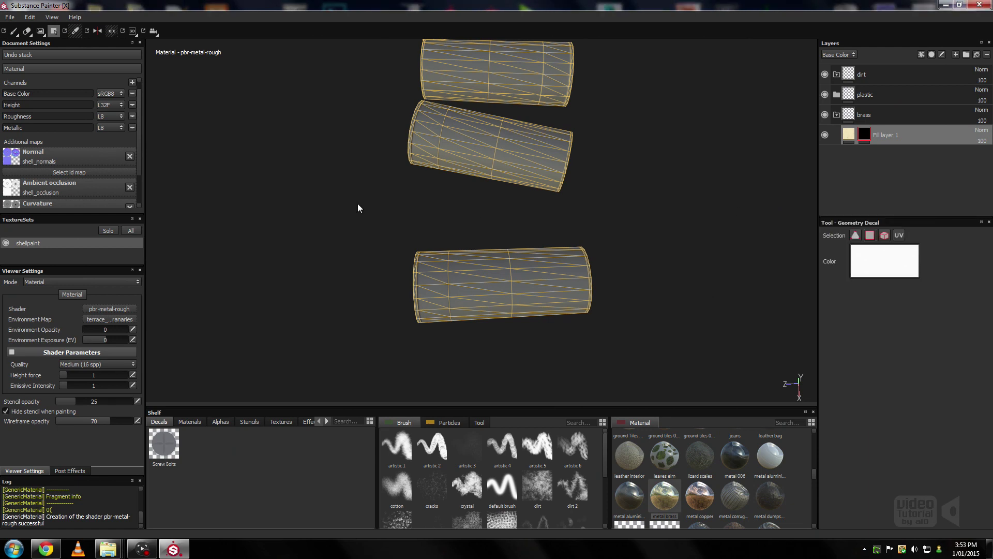
drag(362, 215, 433, 368)
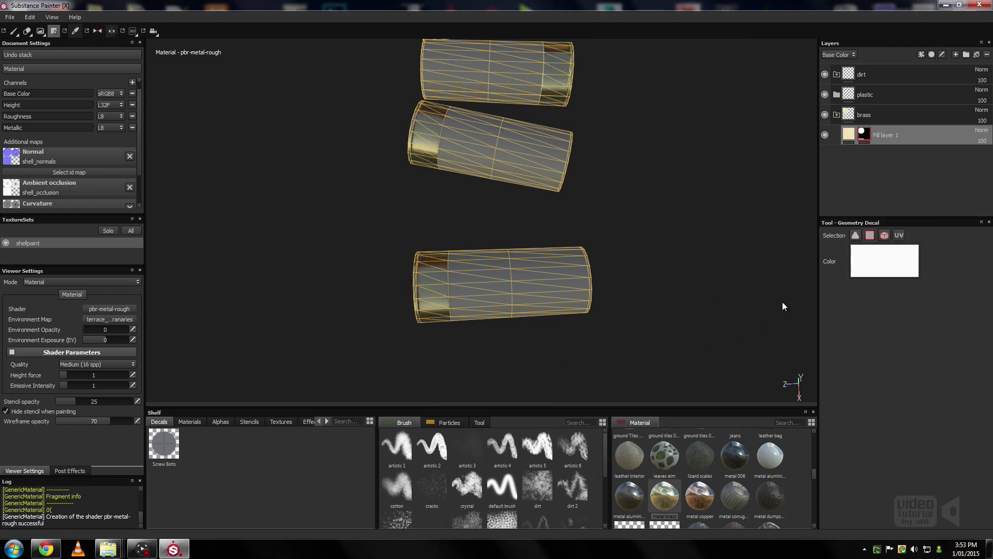
click(897, 116)
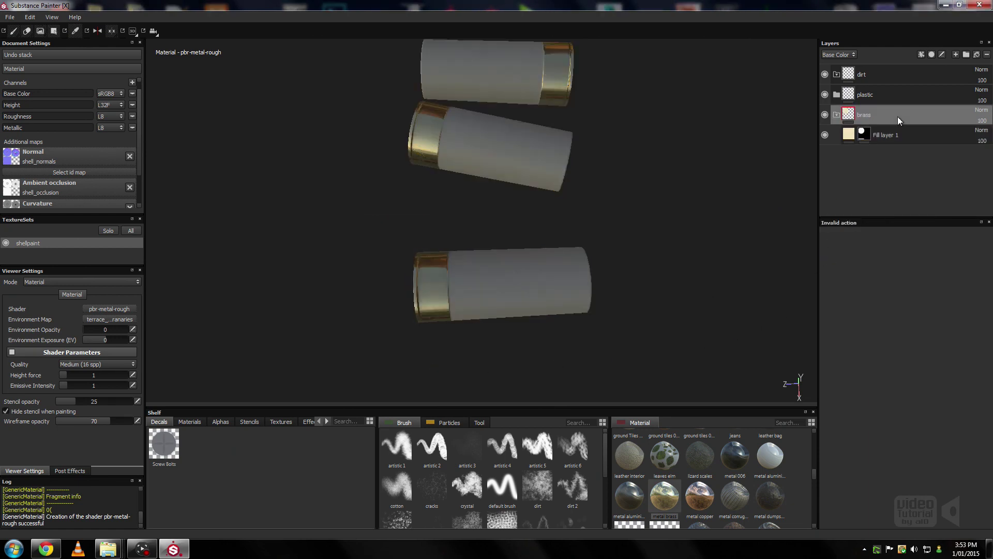
Add a teal fill layer to the plastic folder
click(899, 93)
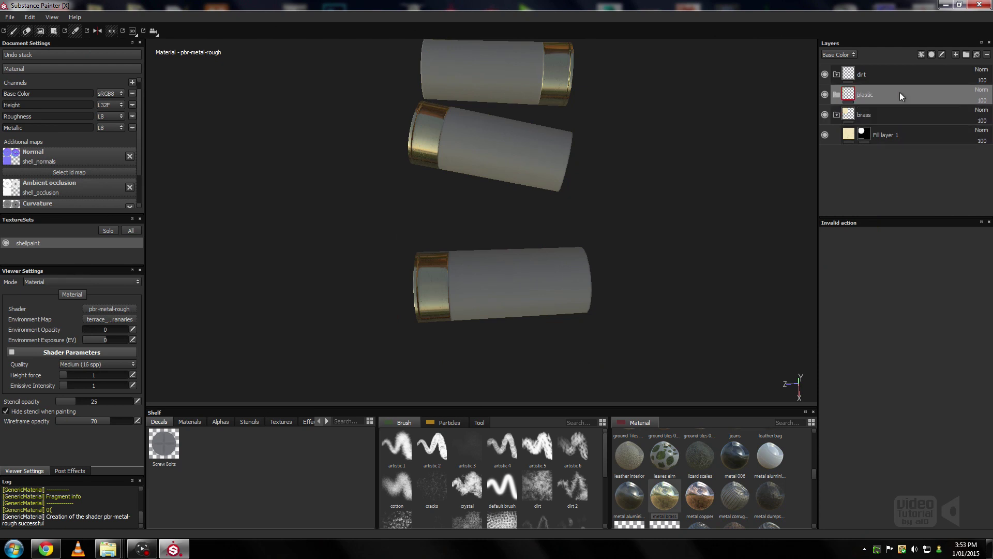
click(976, 54)
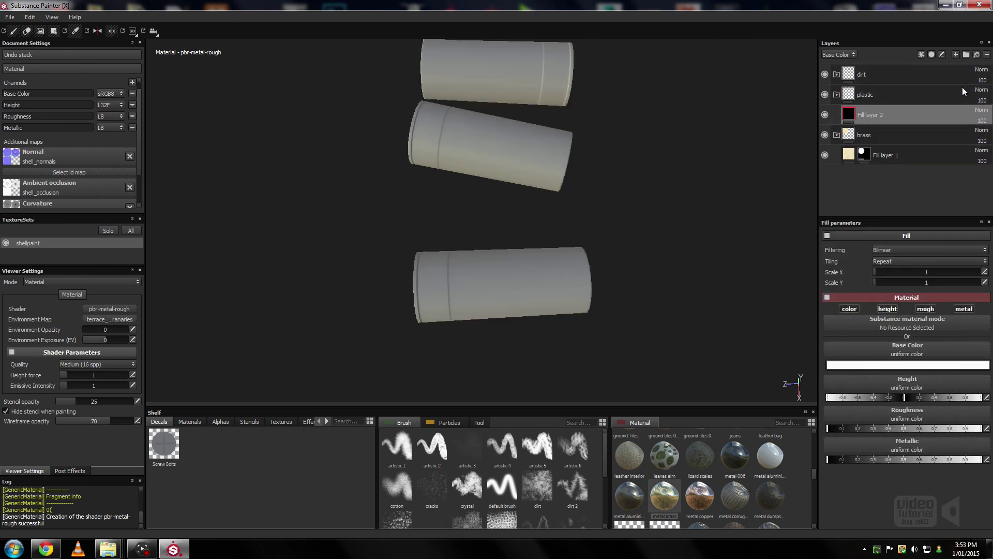
click(907, 365)
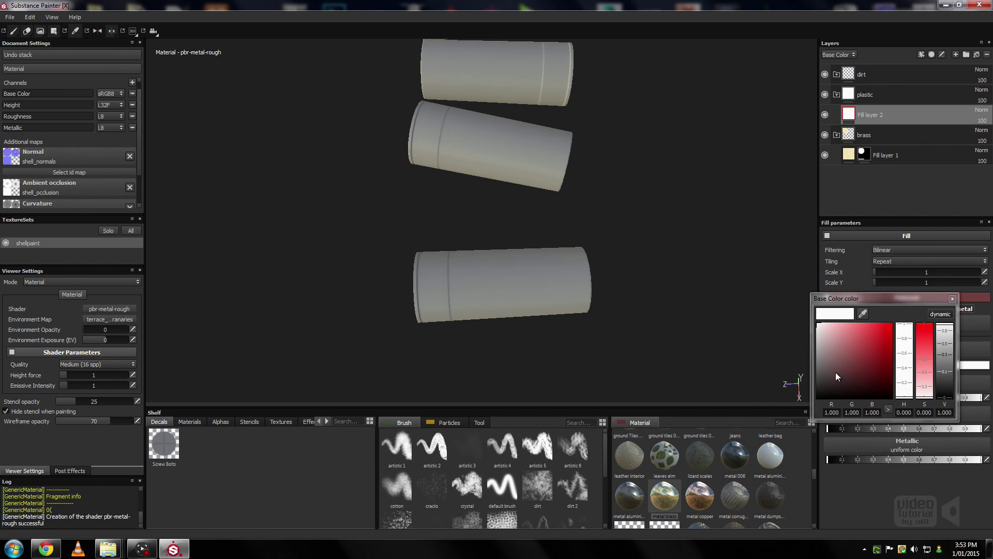
click(836, 371)
click(909, 367)
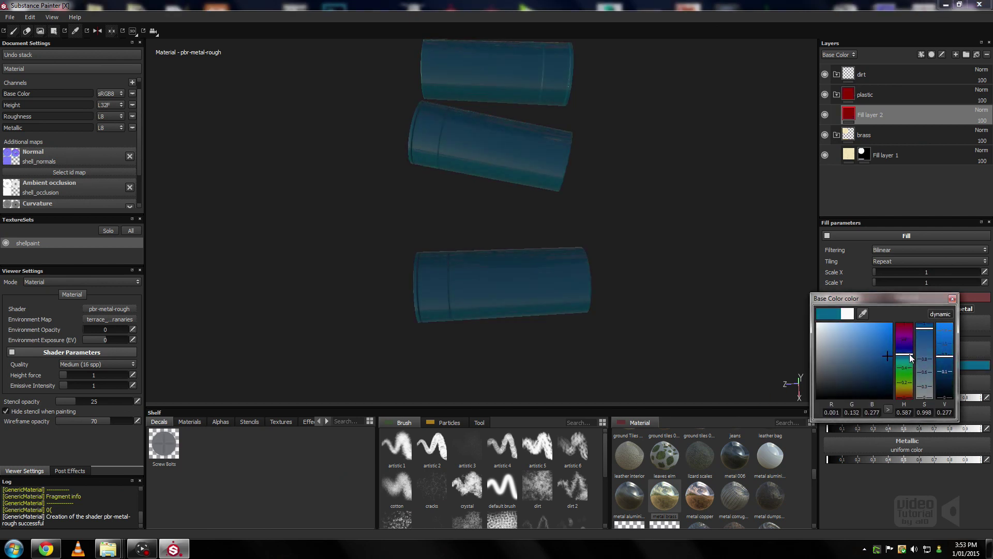
drag(909, 367, 909, 360)
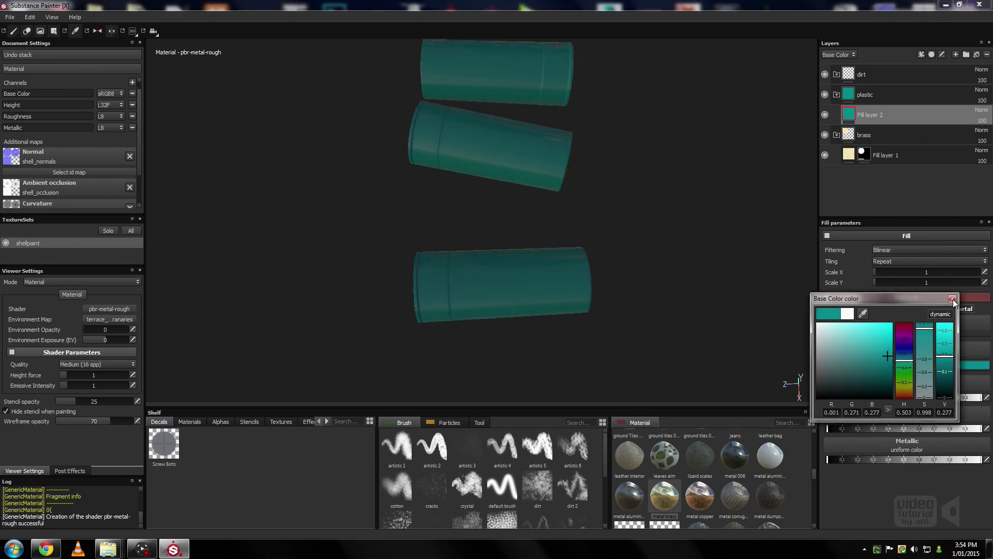
click(952, 298)
Duplicate the teal fill, hide the copy, and give Fill layer 2 a black mask
right_click(871, 114)
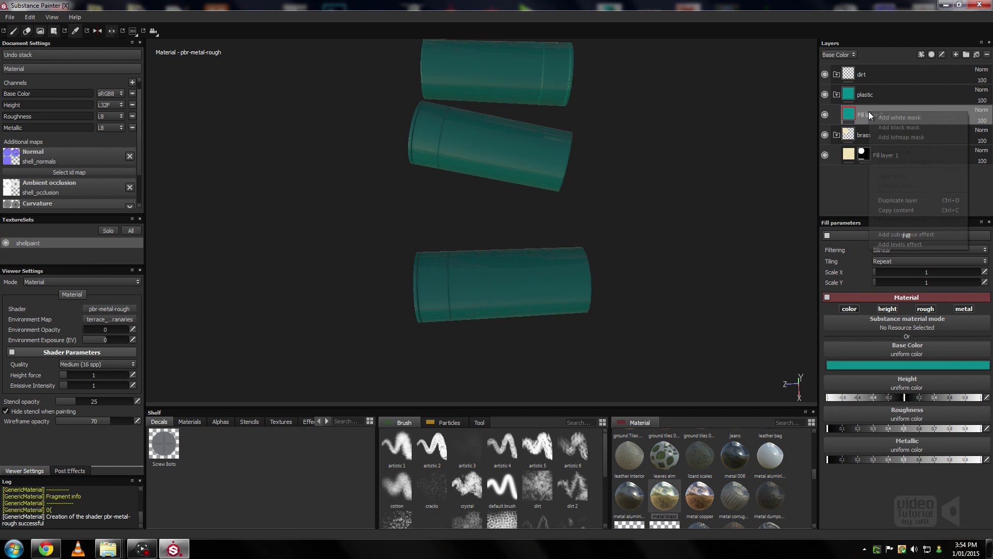
click(905, 200)
click(825, 115)
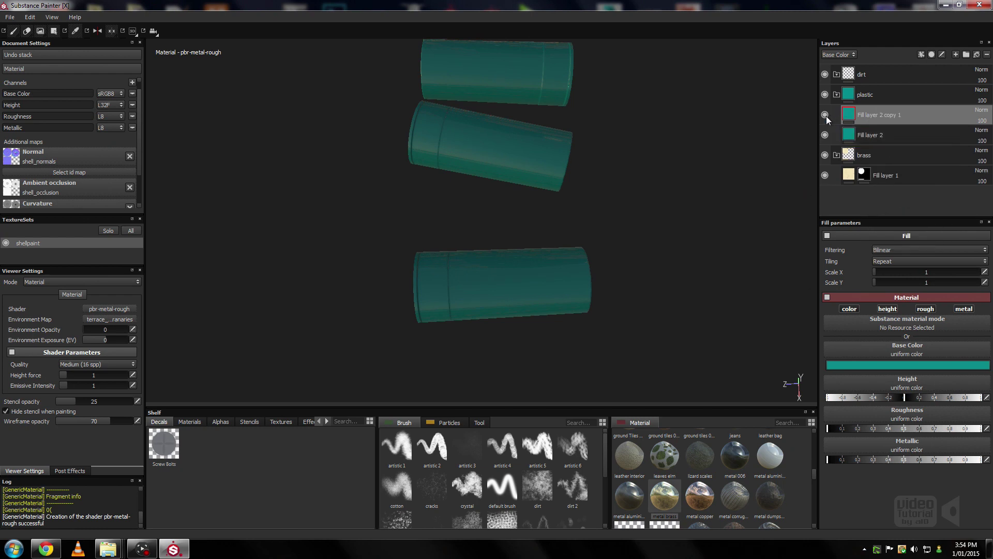
click(892, 141)
right_click(899, 137)
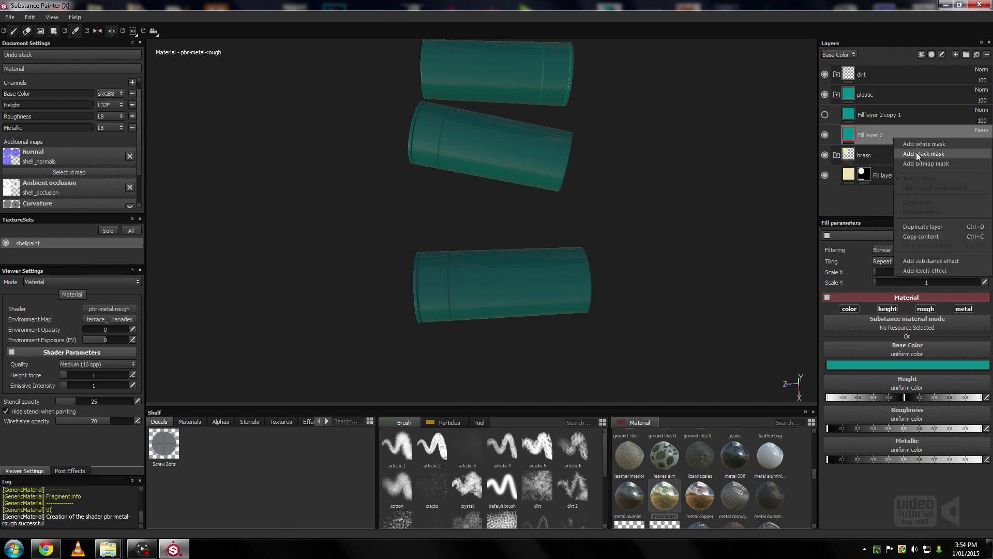
click(918, 153)
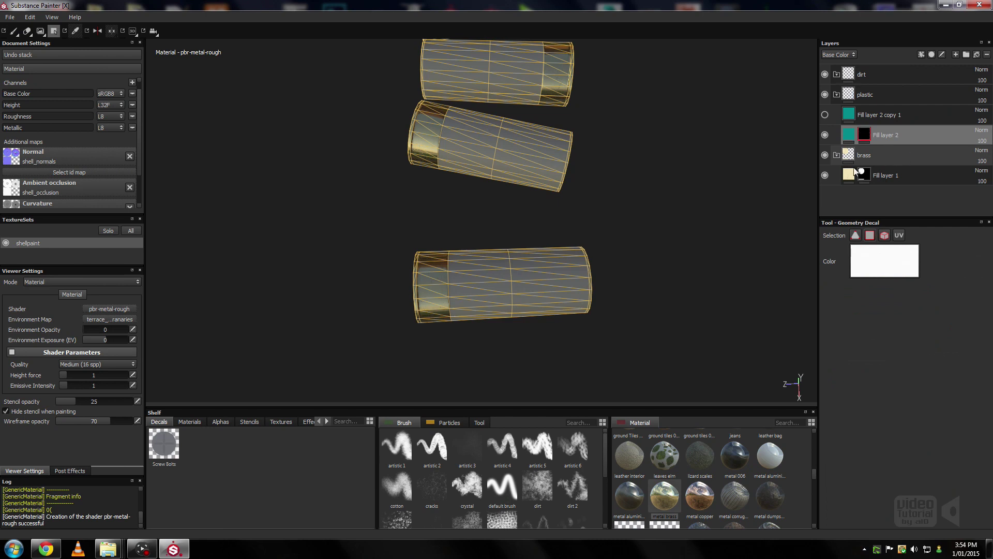
Mask Fill layer 2's teal onto the shell bodies, leaving the end caps uncovered
click(870, 253)
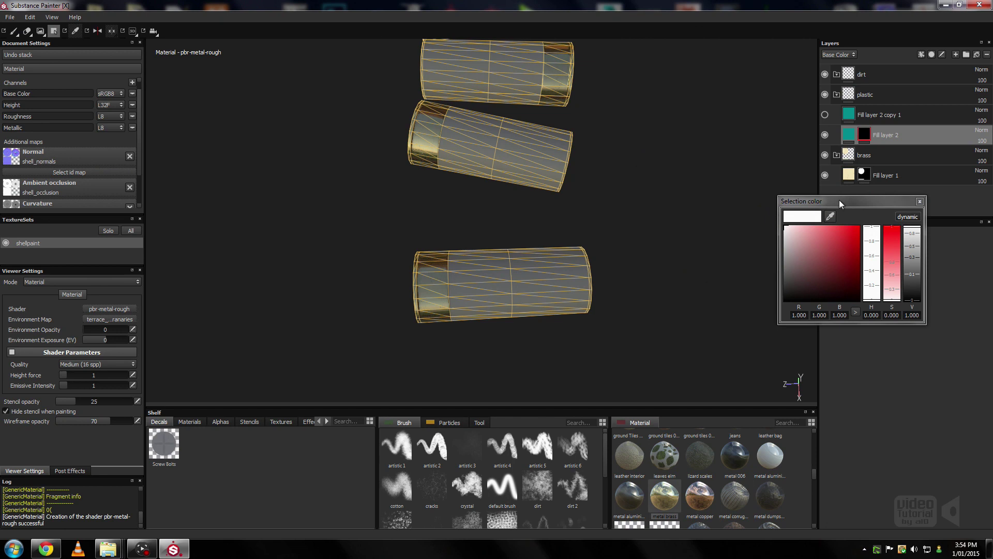
drag(839, 201, 804, 260)
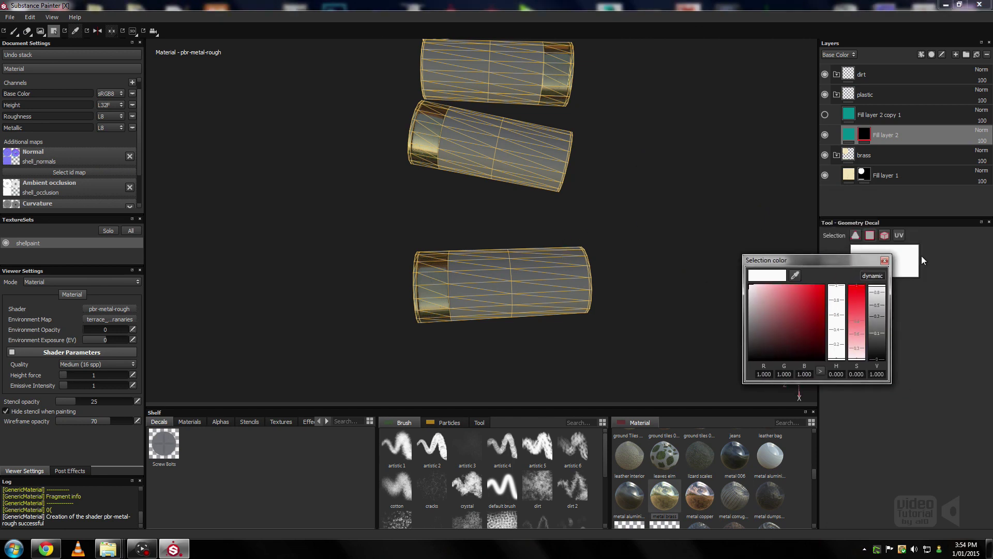
click(886, 261)
drag(629, 219, 480, 367)
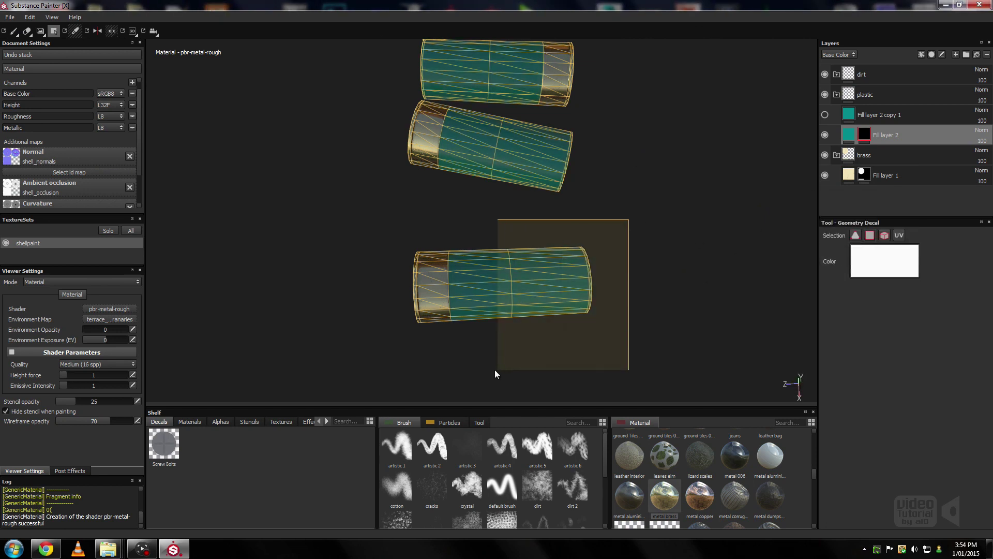
alt+drag(672, 360, 650, 324)
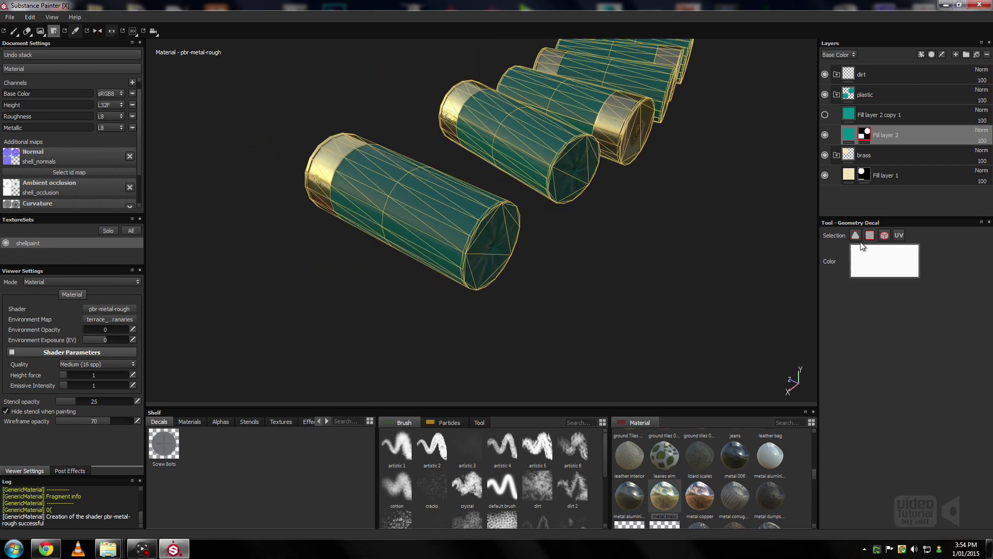
click(898, 266)
drag(783, 287, 703, 411)
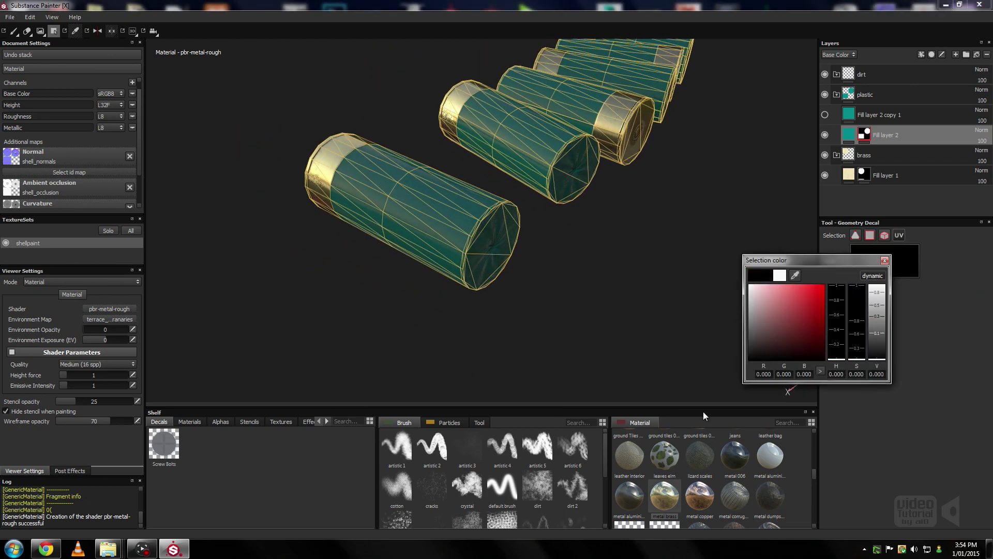
click(483, 280)
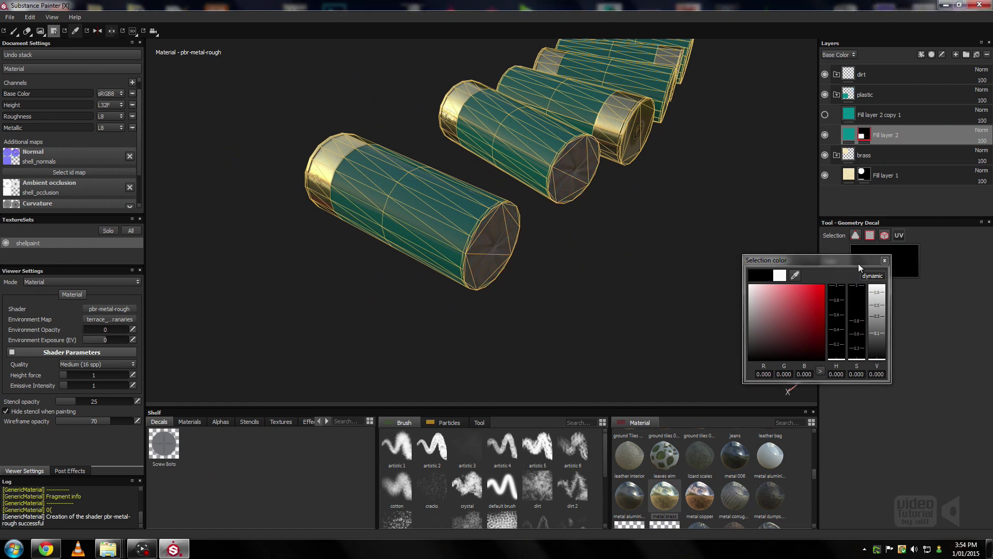
click(884, 261)
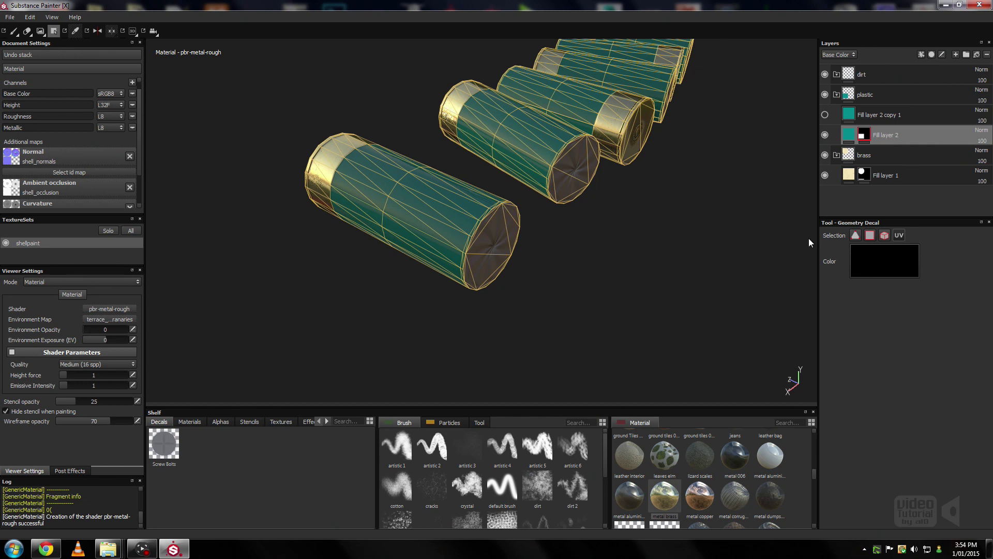
click(851, 140)
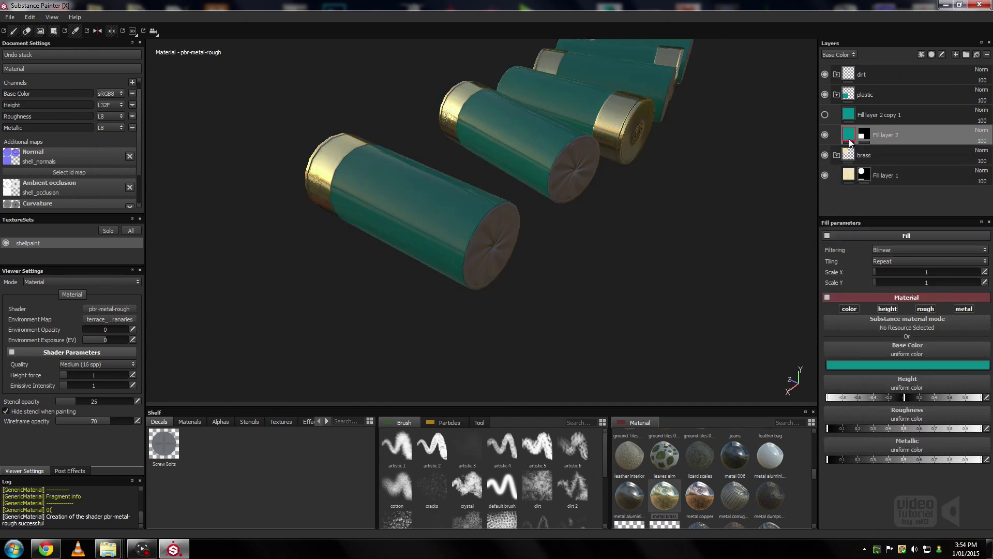
Import SCANLINES_AL0 and shotty_txt, using SCANLINES_AL0 for Fill layer 2's height and roughness
click(281, 422)
click(10, 17)
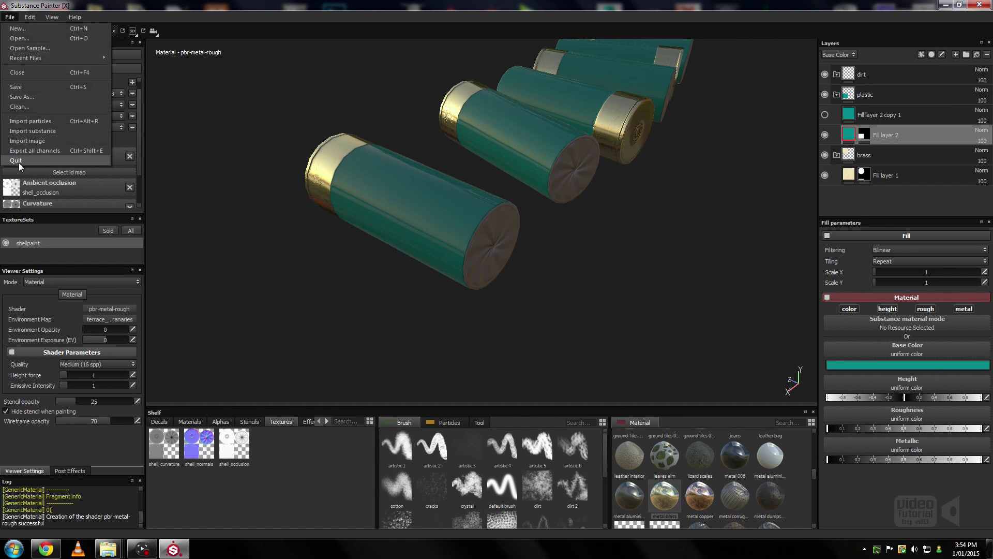
click(69, 148)
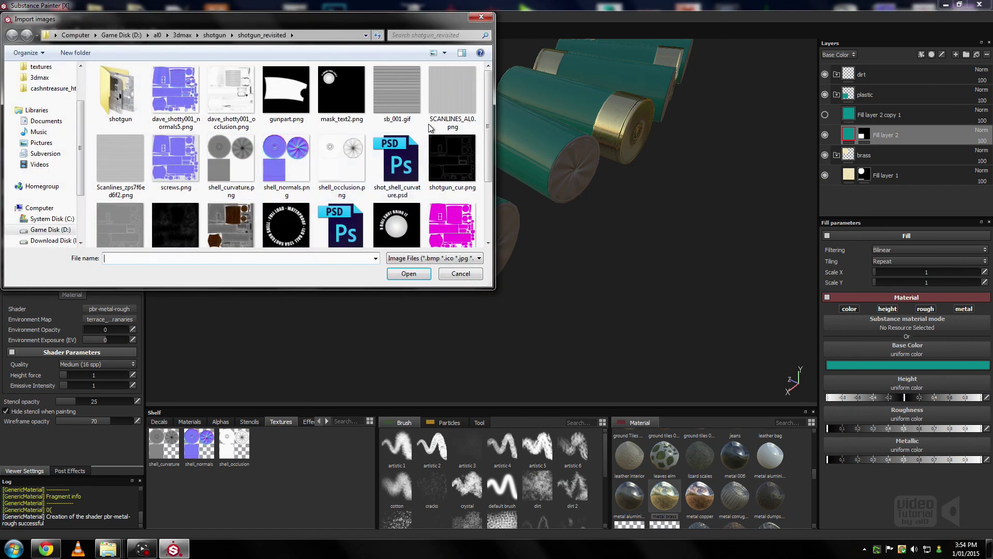
click(453, 96)
ctrl+click(277, 239)
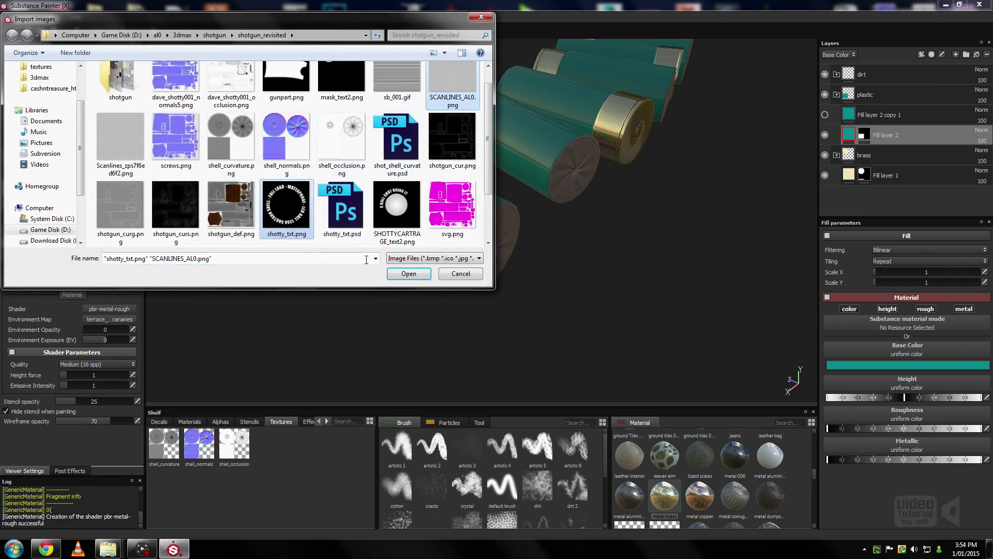
click(407, 273)
drag(167, 445, 925, 383)
drag(165, 444, 932, 408)
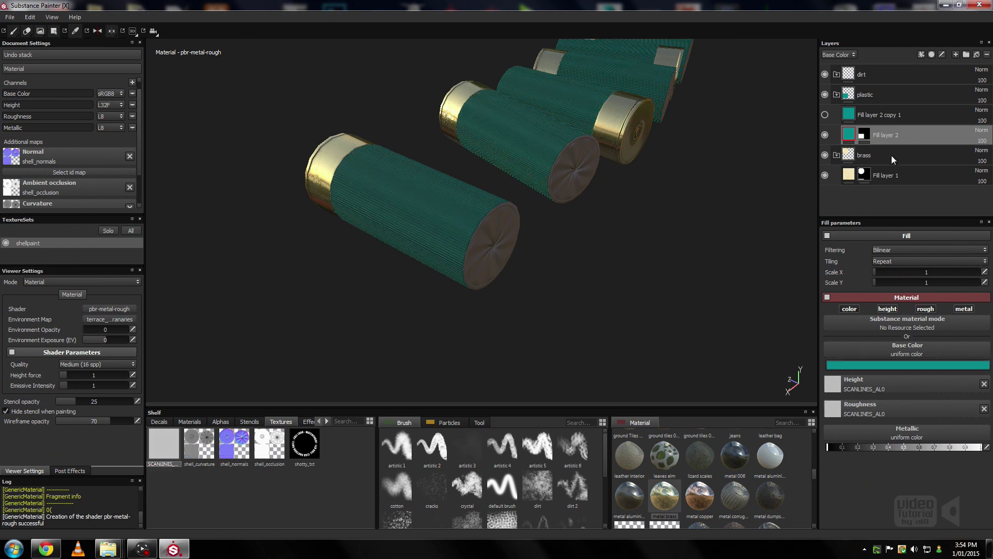
Lower Fill layer 2's opacity in the Height channel to 18, then return to Base Color
drag(892, 156, 752, 270)
click(839, 54)
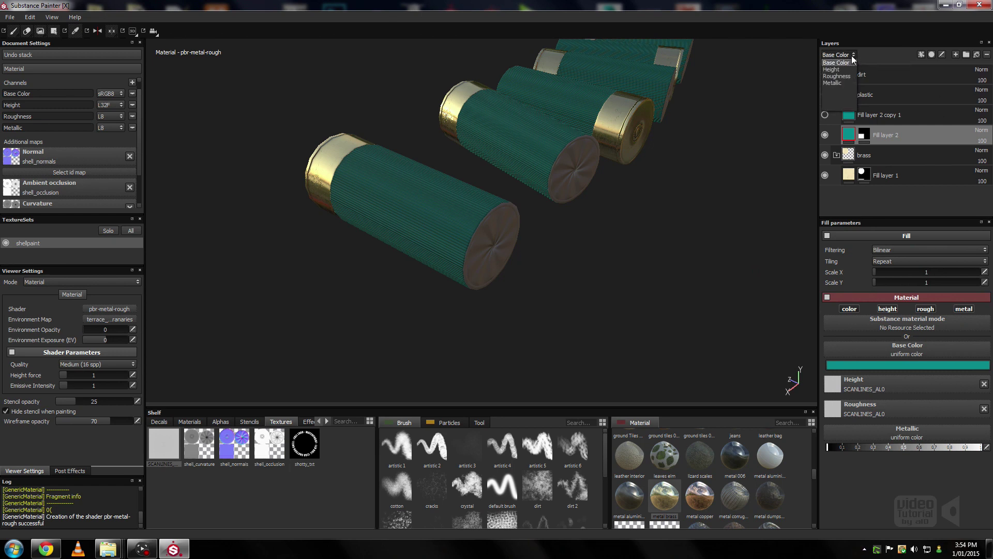
click(846, 70)
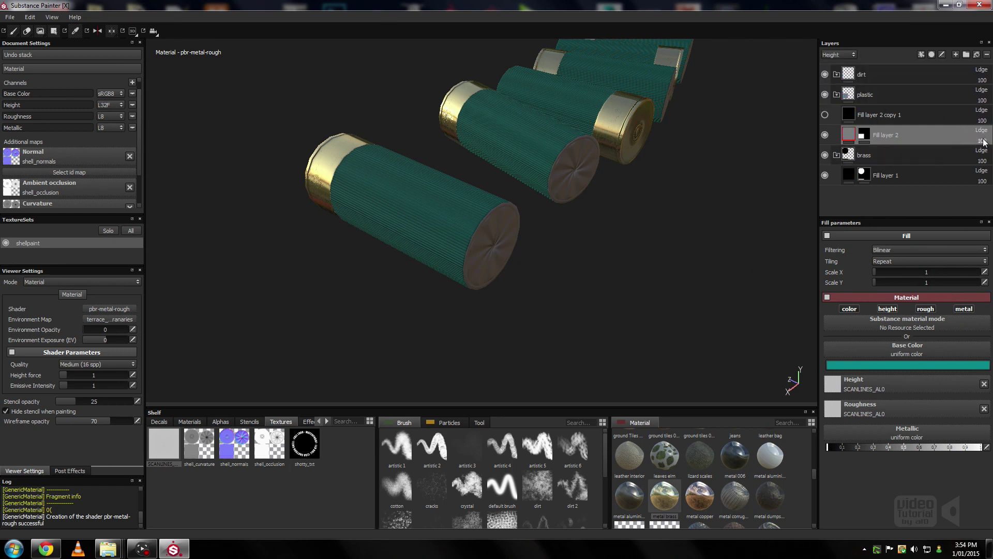
drag(985, 143, 958, 150)
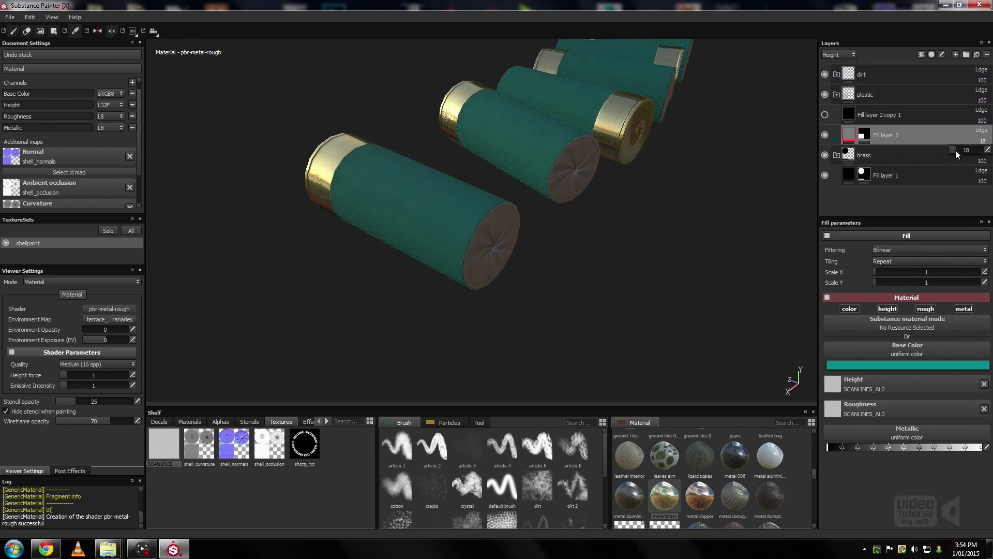
click(853, 54)
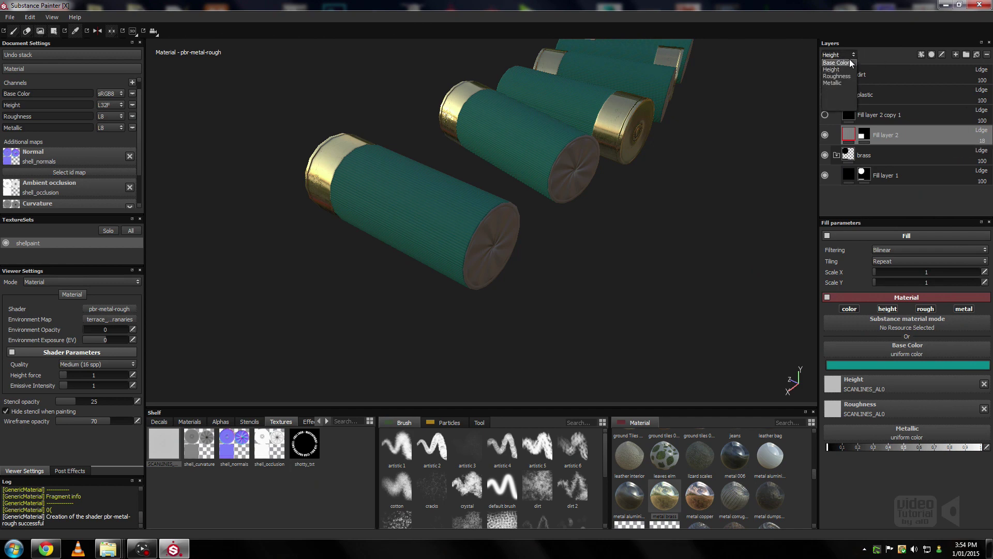
click(841, 61)
scroll(398, 286, up, 3)
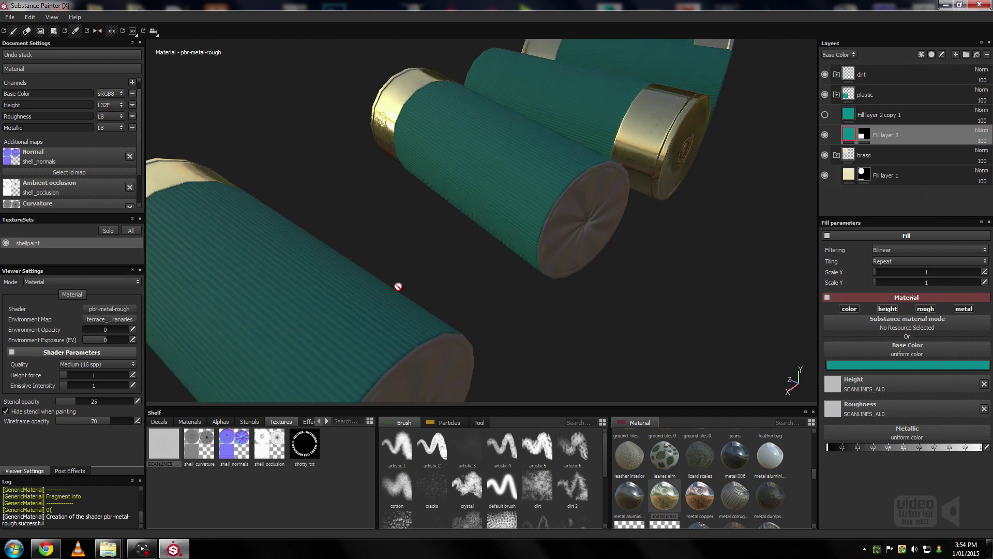
scroll(453, 245, up, 2)
mouse_move(457, 219)
alt+mouse_down()
mouse_move(528, 343)
mouse_move(581, 284)
mouse_move(671, 282)
mouse_move(661, 317)
alt+mouse_up()
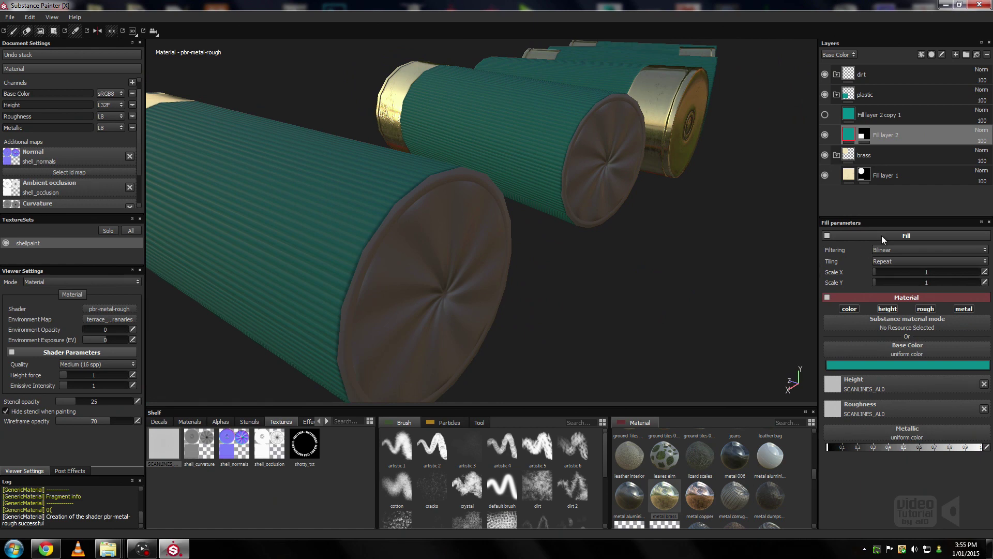
click(877, 118)
Make Fill layer 2 copy 1 visible with a black mask covering only the shell end caps
right_click(886, 119)
click(903, 135)
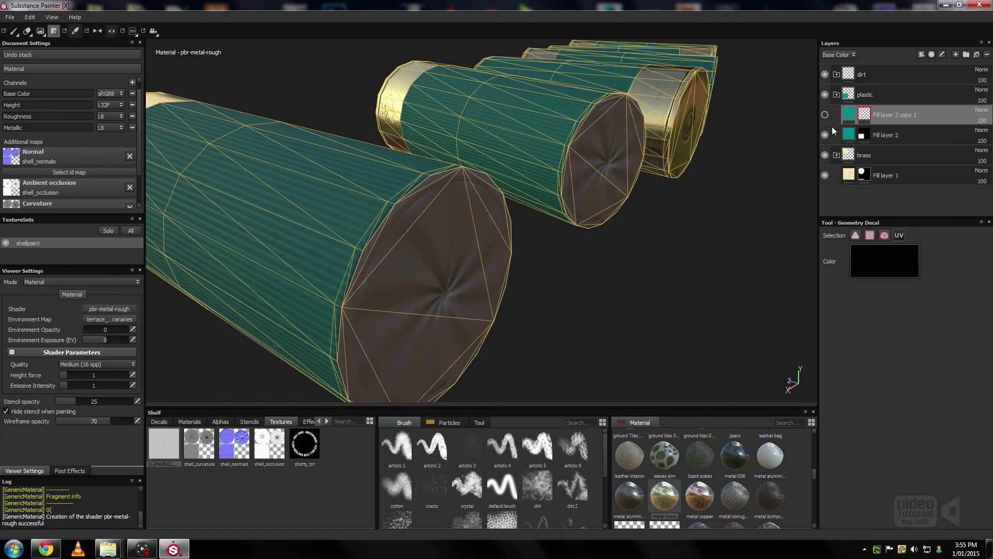
click(825, 115)
click(889, 258)
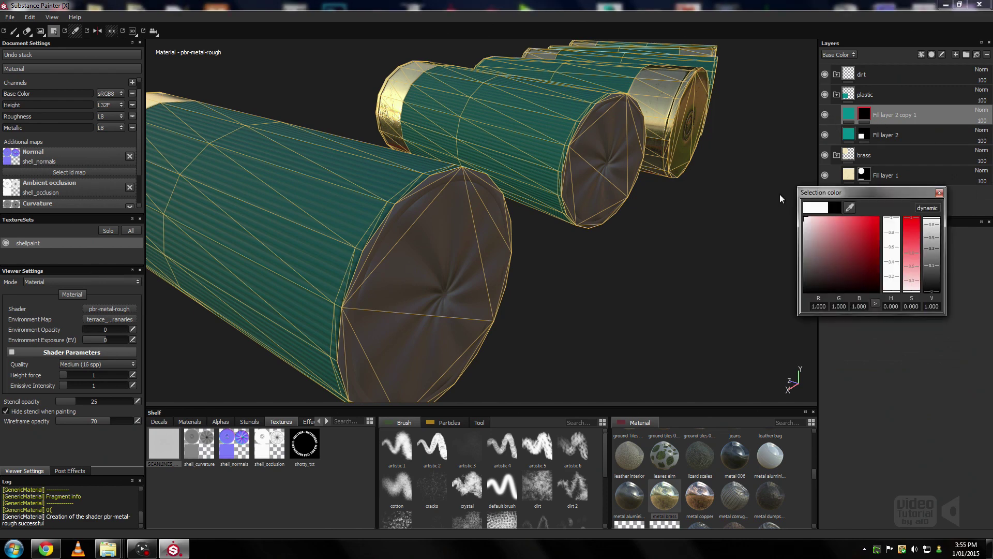
click(409, 281)
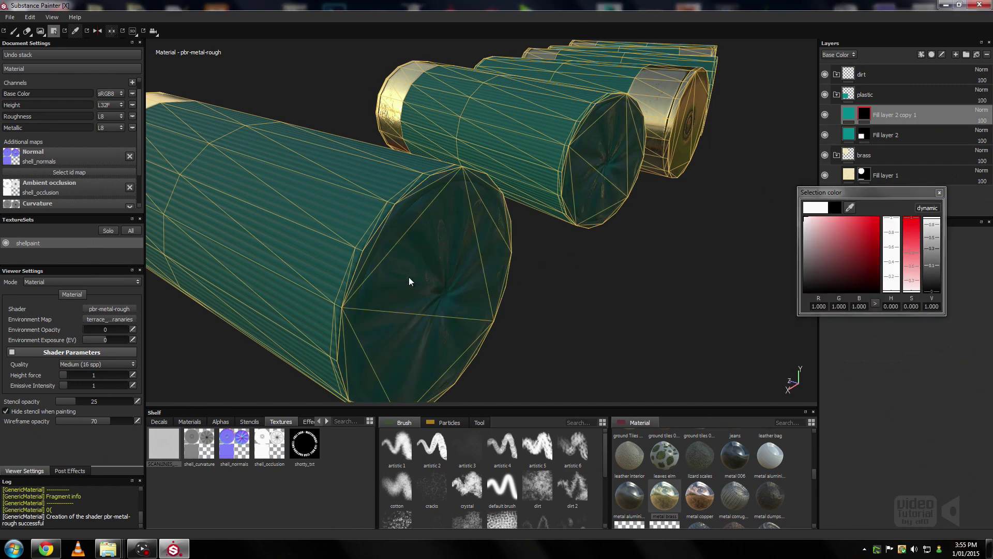
click(940, 193)
click(849, 114)
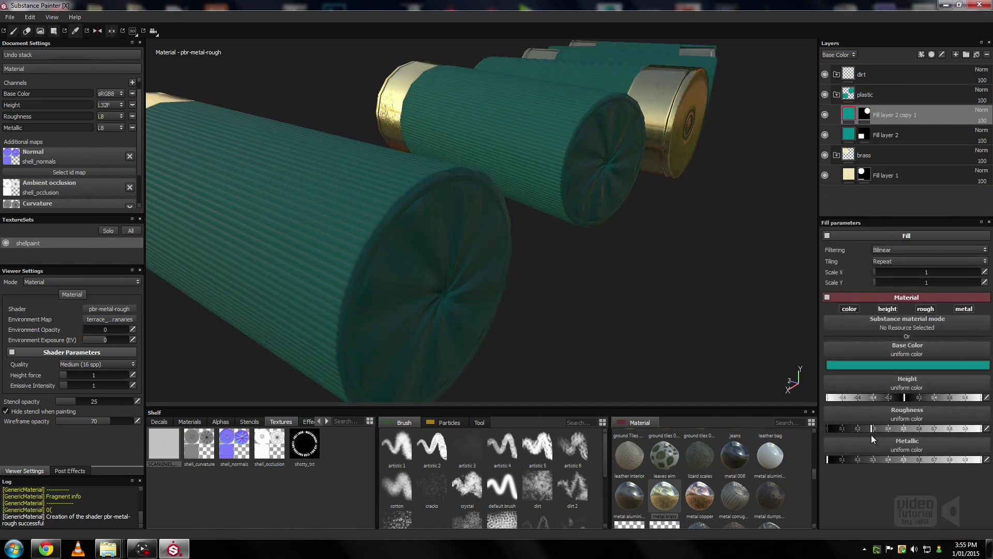
shift+right_drag(723, 366, 571, 329)
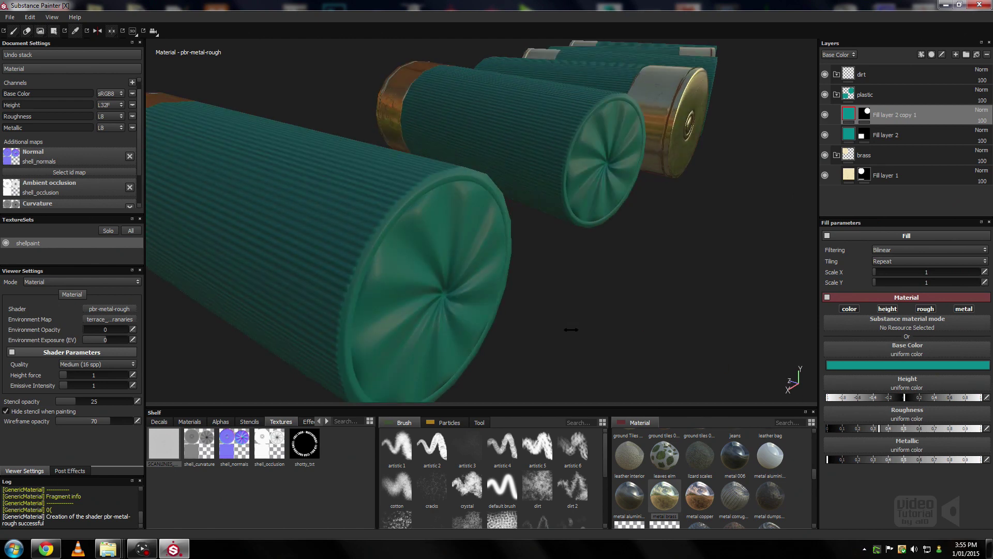
click(836, 95)
Orbit, zoom and rotate the lighting to close in on one shell's brass cap
click(913, 137)
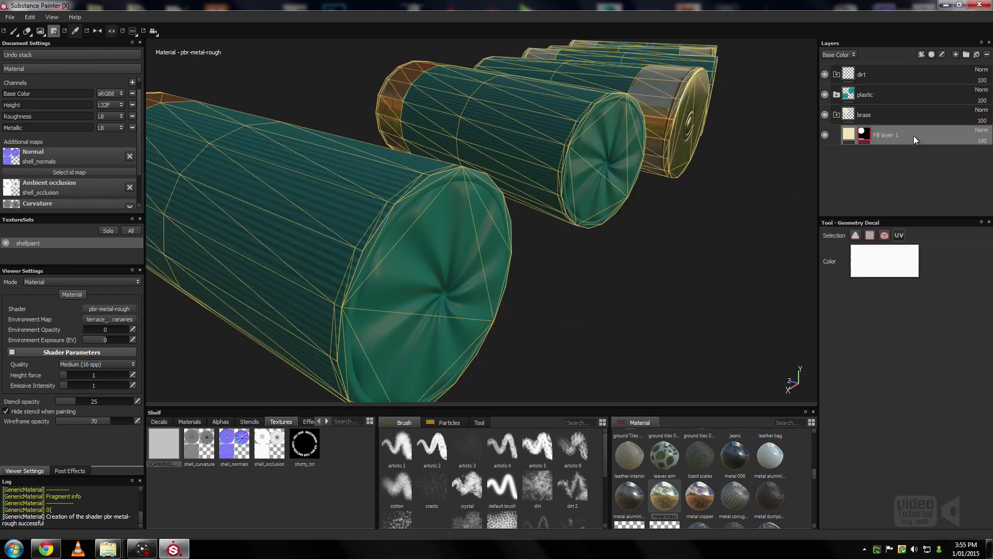
scroll(585, 251, down, 3)
scroll(317, 236, down, 2)
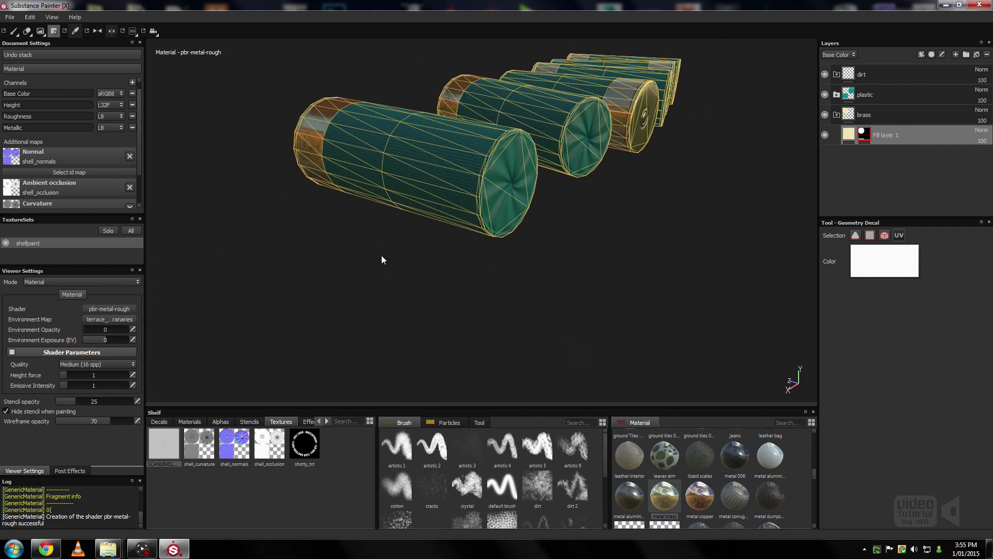
mouse_move(382, 256)
alt+mouse_down()
mouse_move(599, 260)
mouse_move(439, 264)
mouse_move(476, 295)
mouse_move(567, 252)
alt+mouse_up()
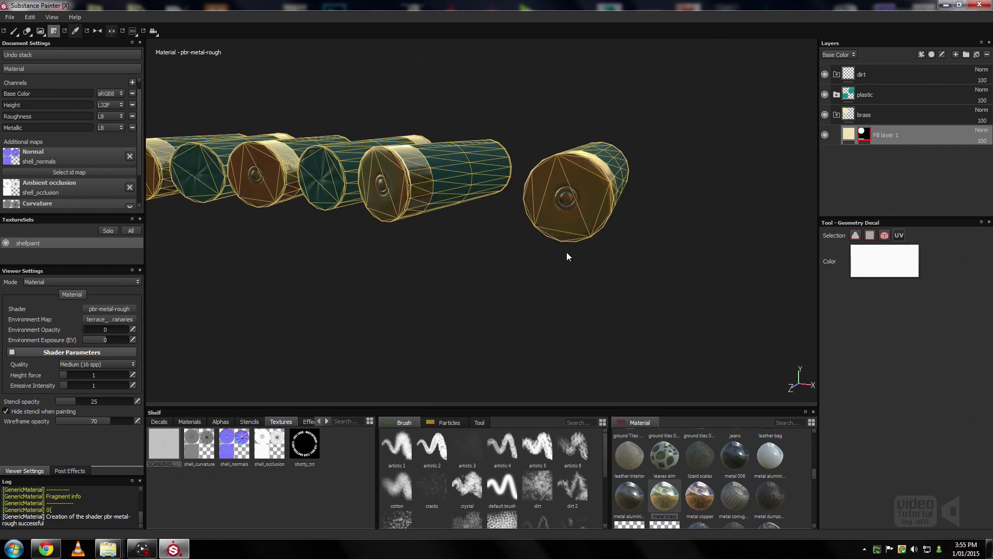
scroll(590, 238, up, 2)
click(17, 31)
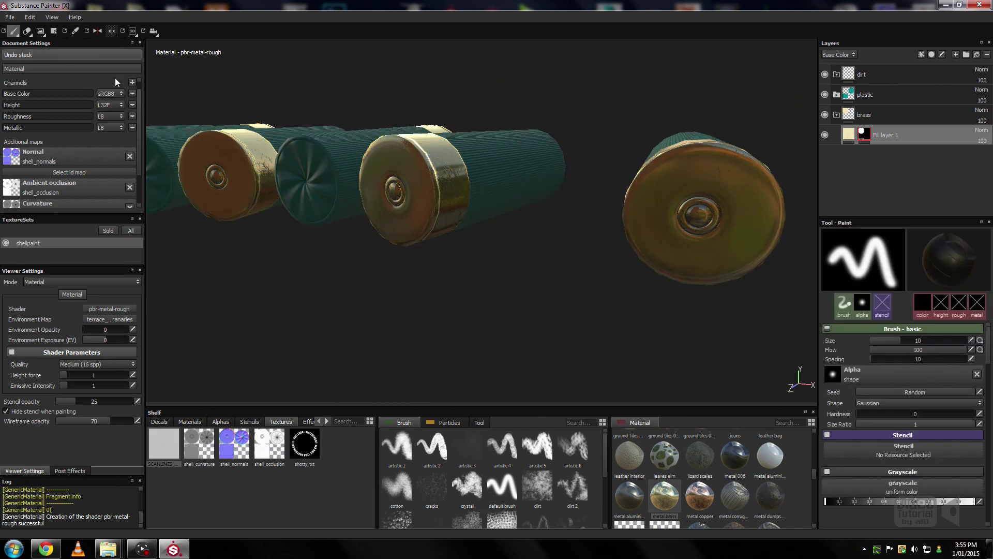
scroll(719, 230, up, 2)
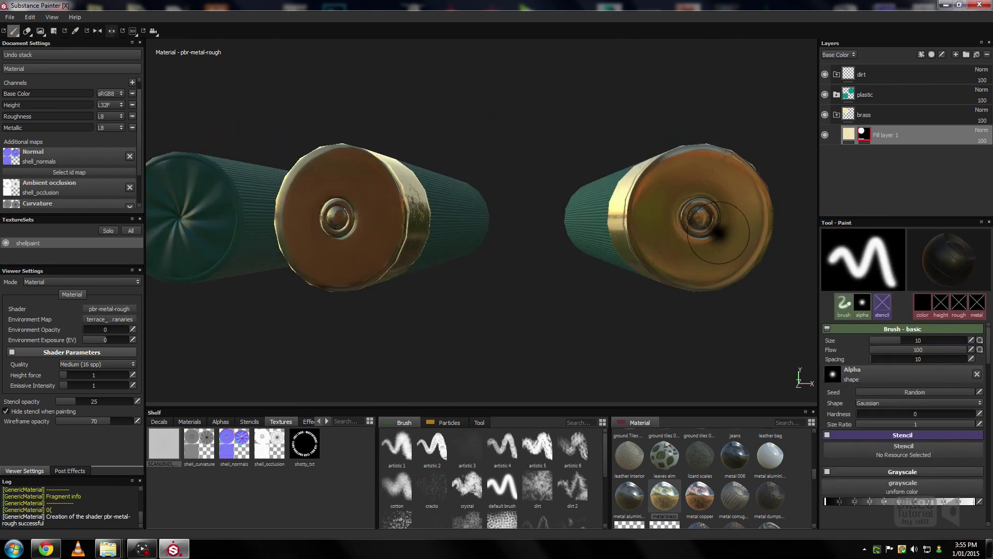
alt+middle_drag(718, 231, 548, 251)
scroll(548, 250, up, 2)
scroll(525, 242, up, 2)
mouse_move(525, 242)
shift+right_down()
mouse_move(603, 214)
mouse_move(510, 215)
mouse_move(532, 230)
mouse_move(602, 241)
shift+right_up()
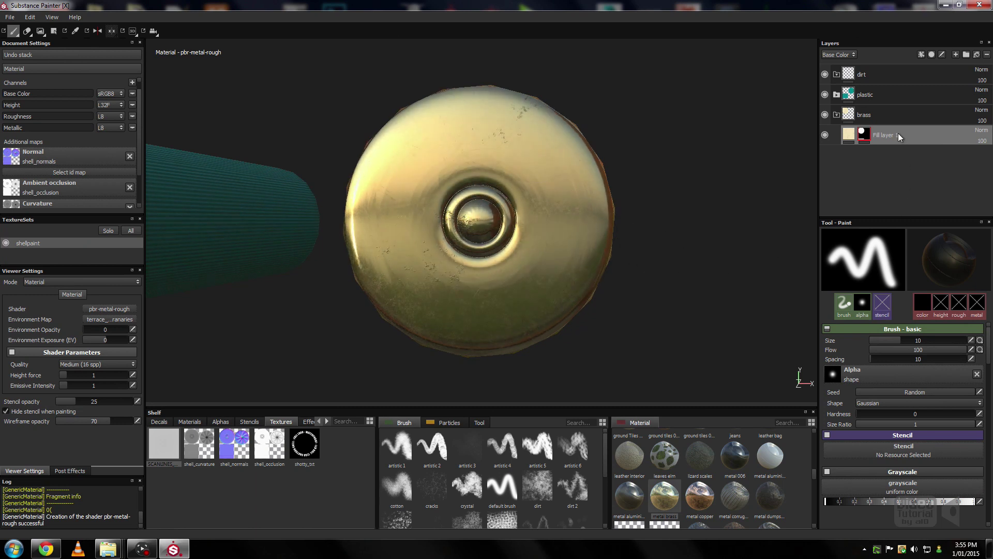
Add Fill layers 3 and 4 in brass, make Fill layer 3 Copper, and black-mask both
click(976, 55)
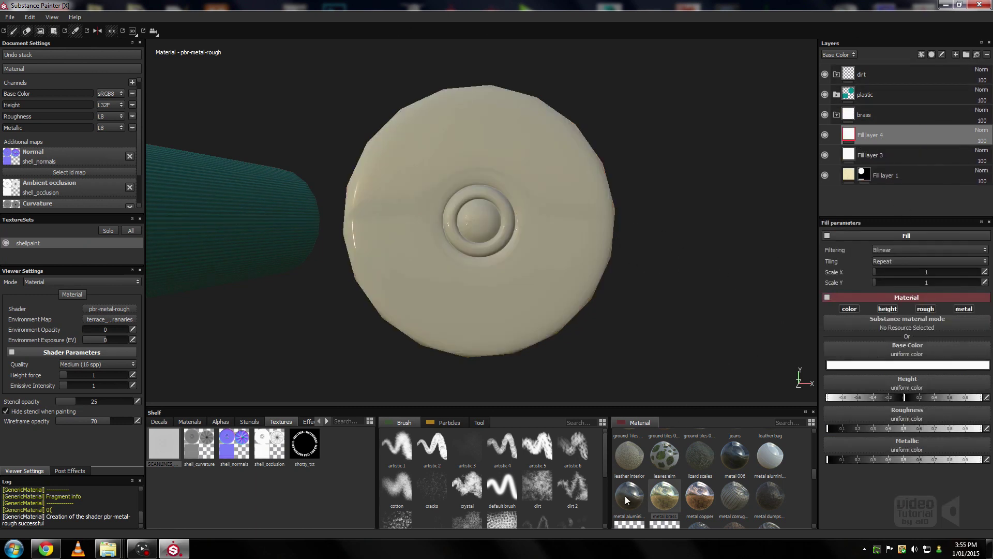
drag(627, 500, 886, 158)
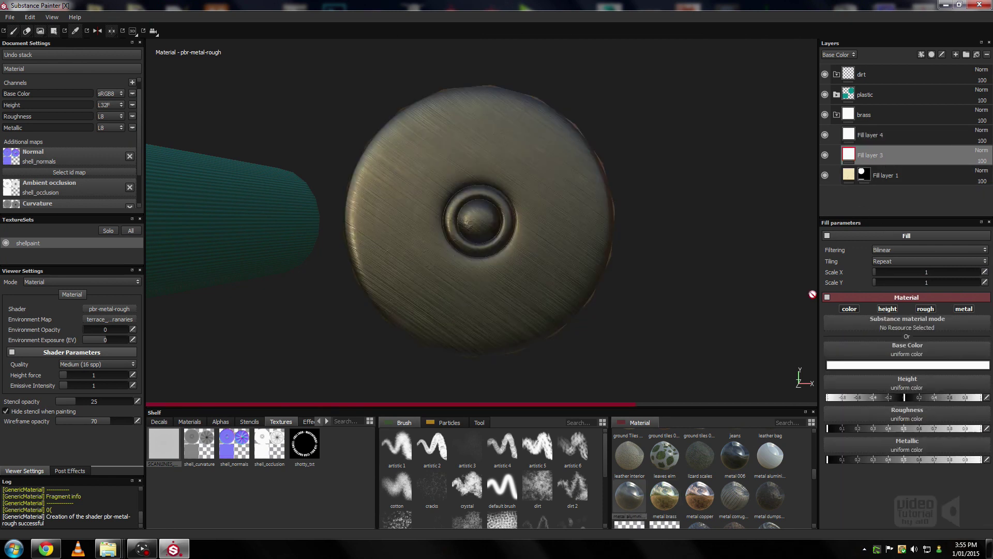
click(699, 497)
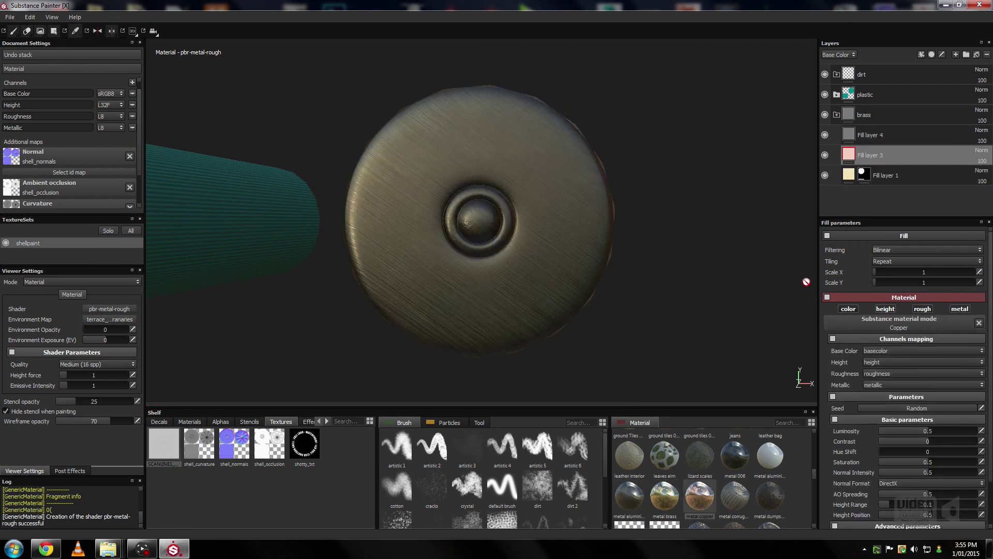
right_click(901, 161)
click(916, 177)
click(897, 137)
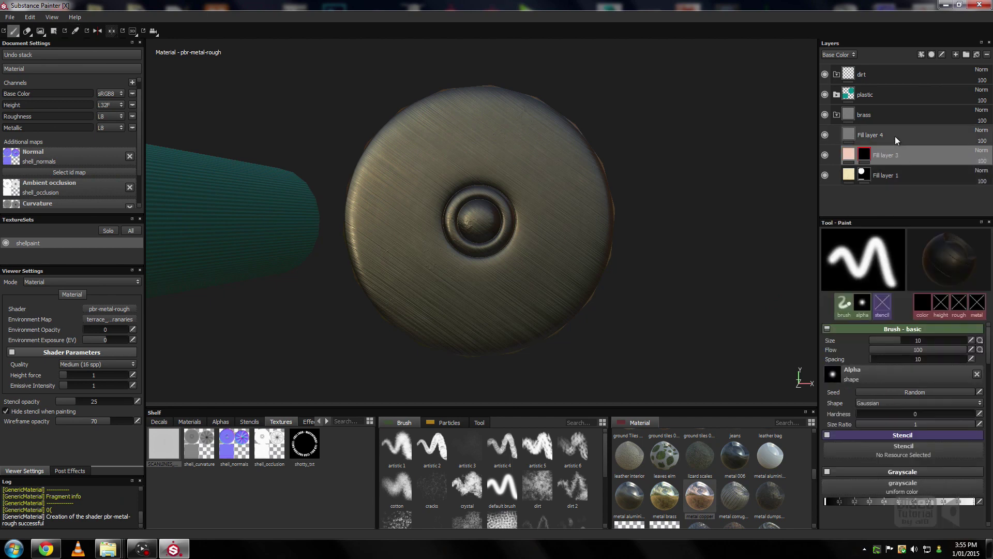
right_click(895, 136)
click(911, 153)
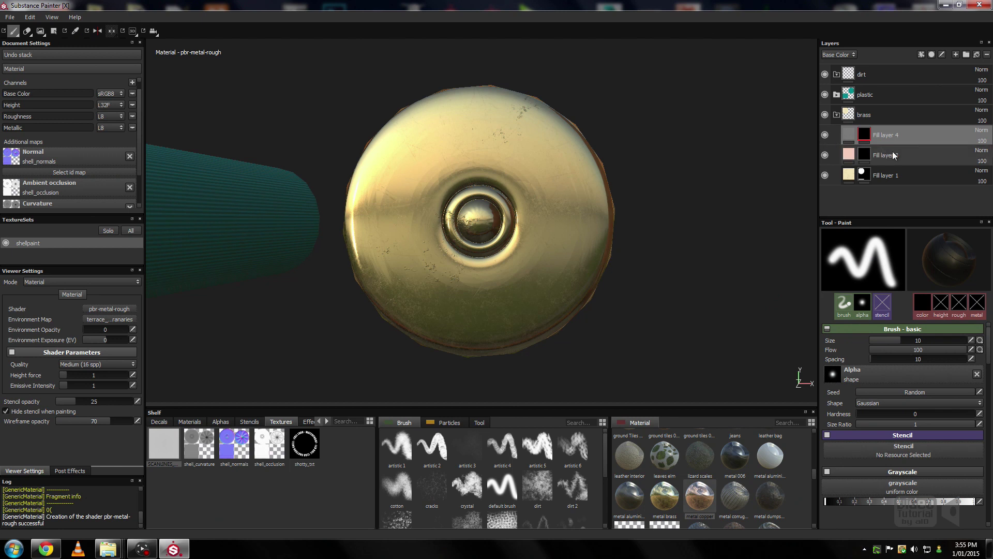
click(859, 154)
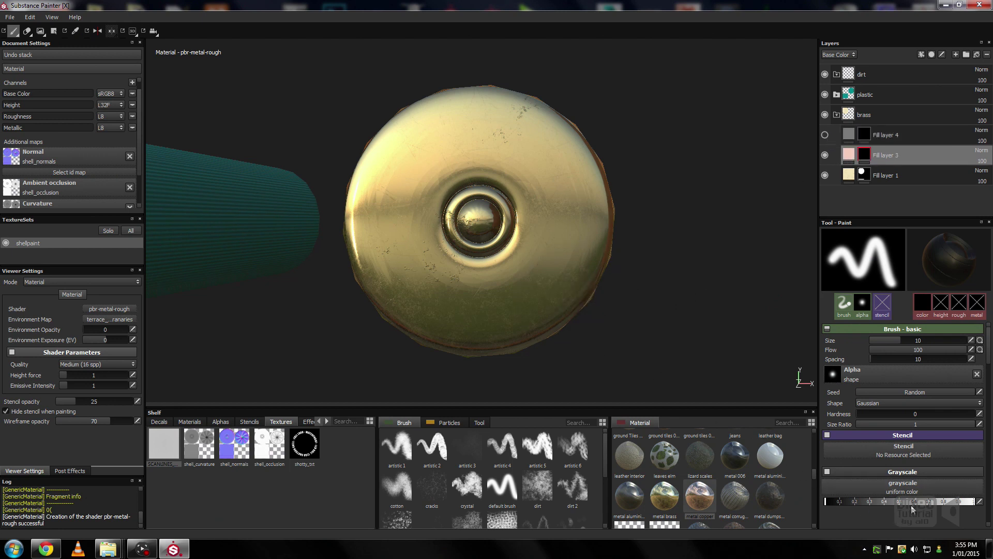
Paint copper onto the primer dome with a white, fully hard brush about size 7
drag(911, 505, 974, 501)
drag(896, 414, 977, 414)
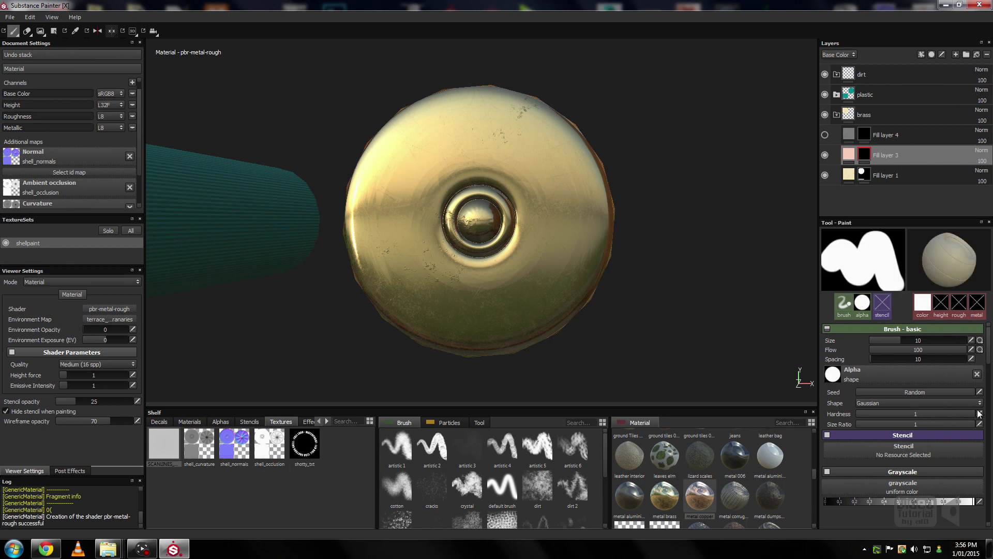
mouse_move(486, 222)
ctrl+right_down()
mouse_move(470, 223)
mouse_move(481, 222)
ctrl+right_up()
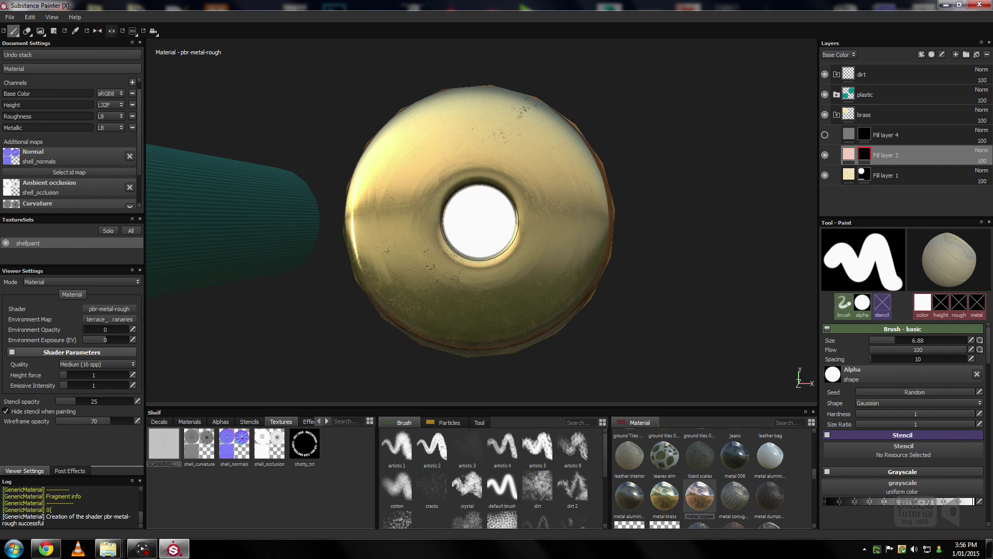
click(480, 221)
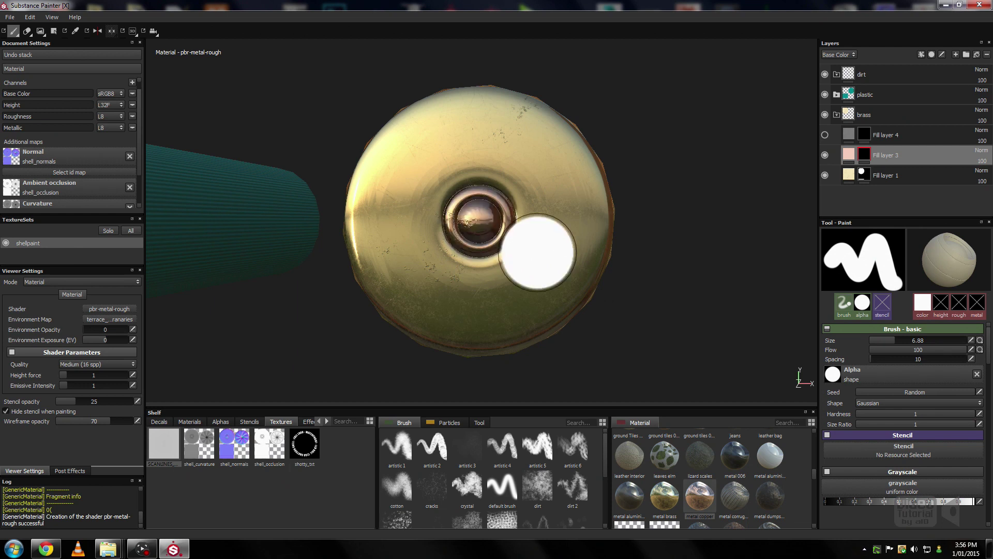
Paint the primer centre into Fill layer 4's mask and raise its Luminosity to 0.78
click(867, 139)
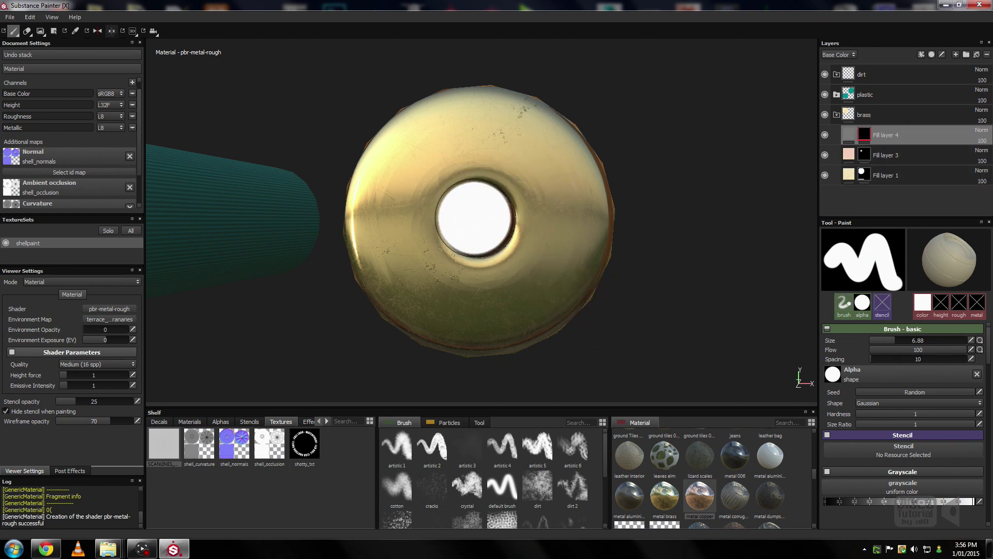
ctrl+right_drag(480, 218, 478, 219)
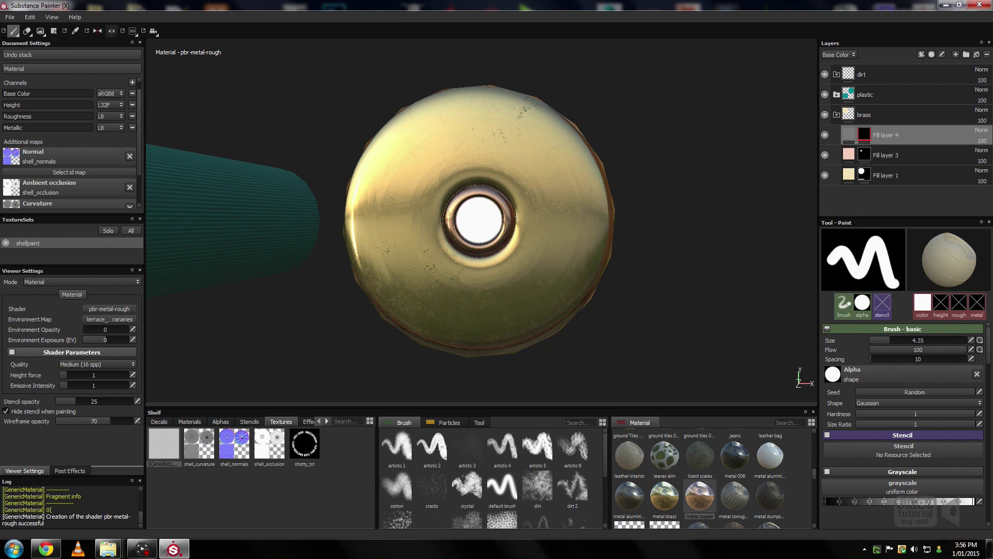
click(479, 220)
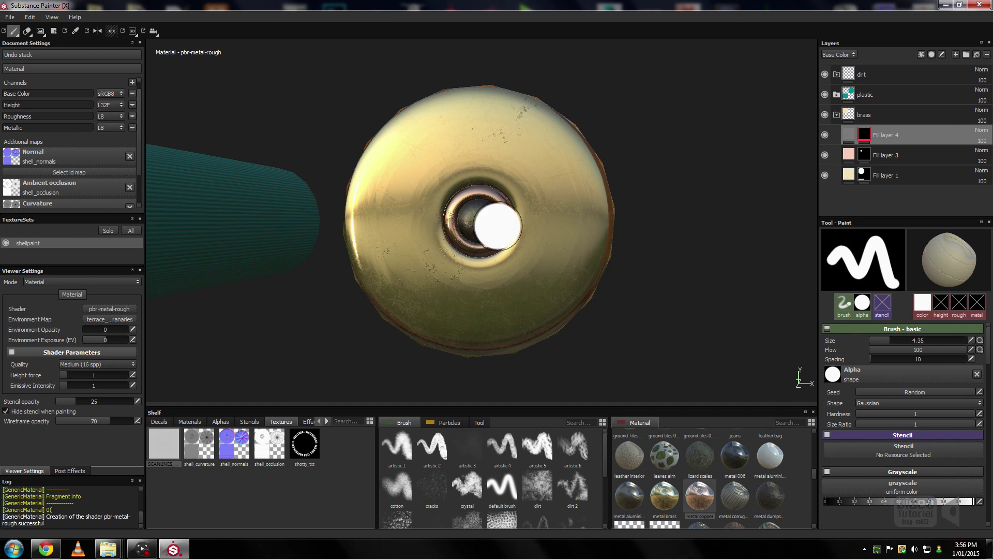
click(849, 135)
drag(951, 429, 955, 429)
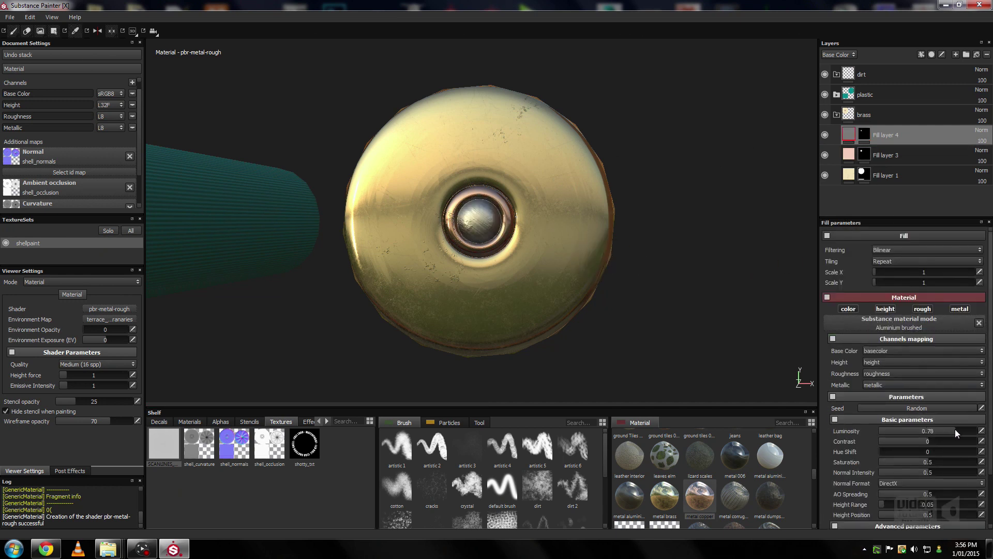
mouse_move(698, 311)
alt+mouse_down()
mouse_move(637, 284)
mouse_move(554, 280)
mouse_move(581, 271)
mouse_move(629, 304)
mouse_move(588, 339)
mouse_move(594, 323)
mouse_move(776, 278)
mouse_move(435, 310)
mouse_move(439, 263)
mouse_move(581, 250)
mouse_move(791, 271)
mouse_move(738, 378)
mouse_move(699, 308)
mouse_move(661, 324)
mouse_move(714, 283)
alt+mouse_up()
Add a new paint layer in the brass folder with shotty_txt as its stencil
click(914, 110)
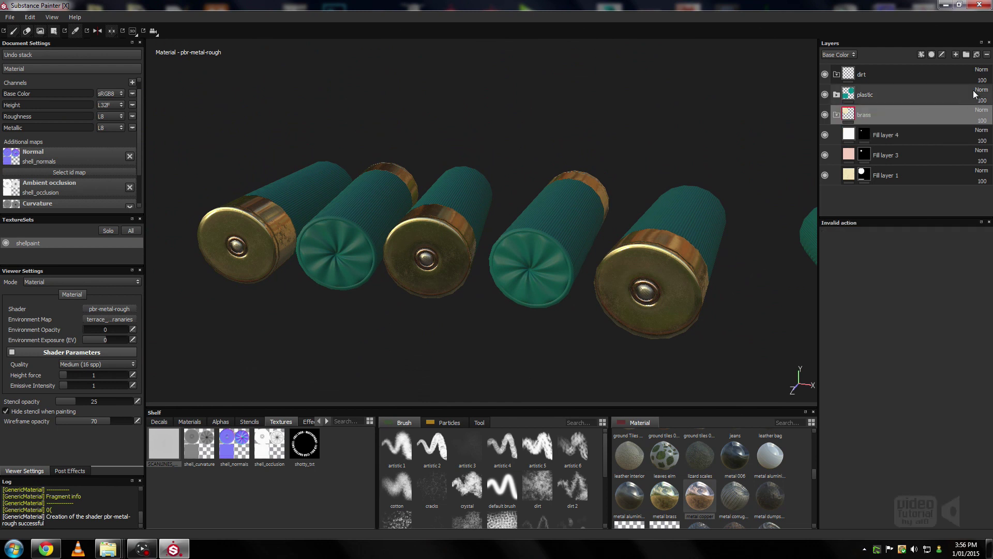
click(956, 54)
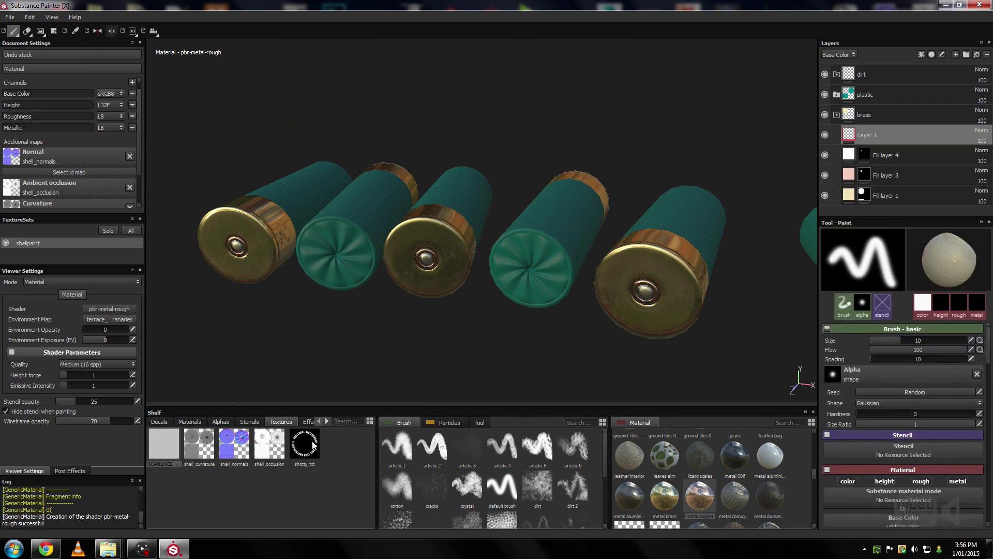
drag(313, 444, 905, 453)
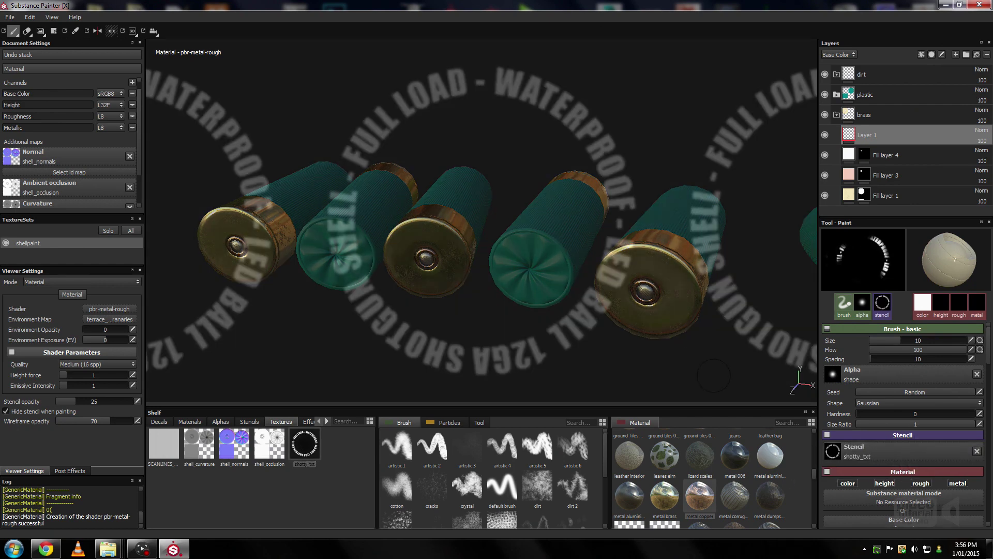
Zoom onto a brass cap and shrink the shotty_txt stencil to fit its rim
mouse_move(683, 328)
alt+mouse_down()
mouse_move(472, 212)
mouse_move(432, 262)
alt+mouse_up()
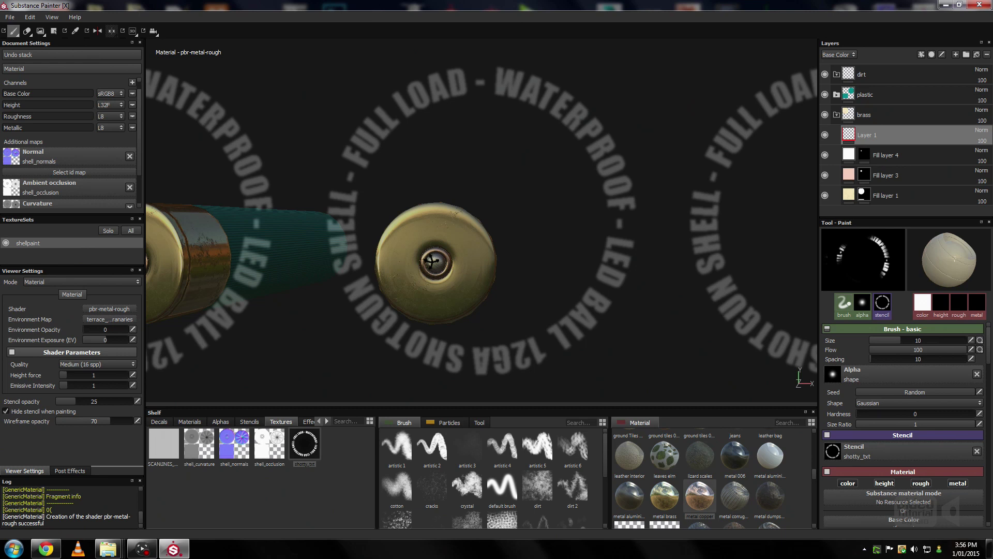
right_click(476, 261)
alt+middle_drag(474, 227, 499, 233)
scroll(479, 228, up, 3)
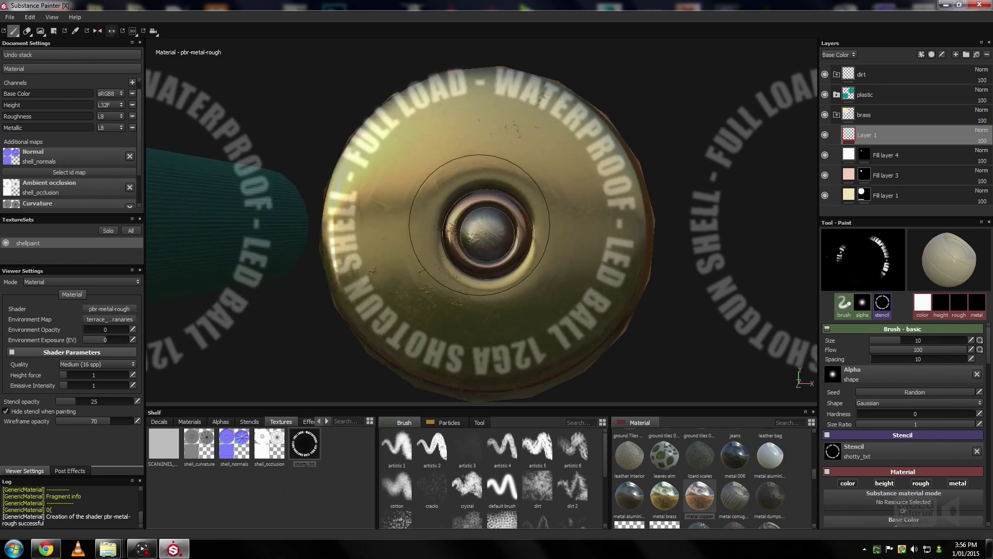
alt+drag(480, 225, 486, 228)
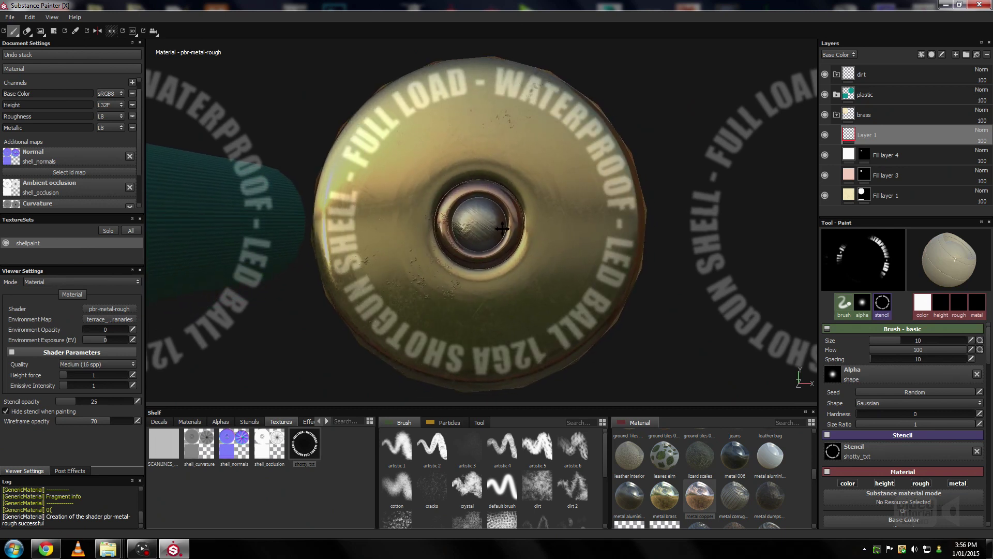
key(s)
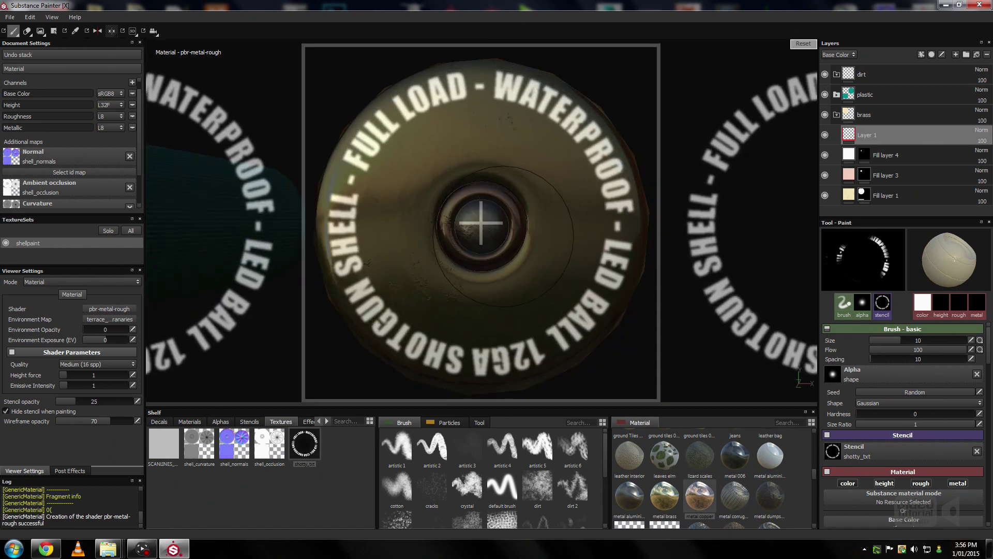
right_drag(516, 233, 434, 225)
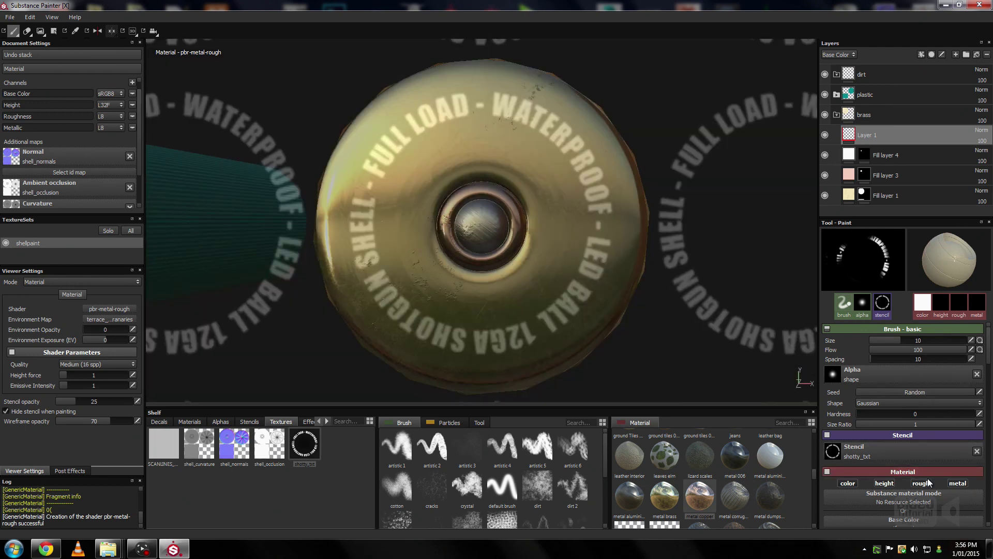
Paint the shotty_txt lettering around the cap rim with the metal brass material
click(668, 499)
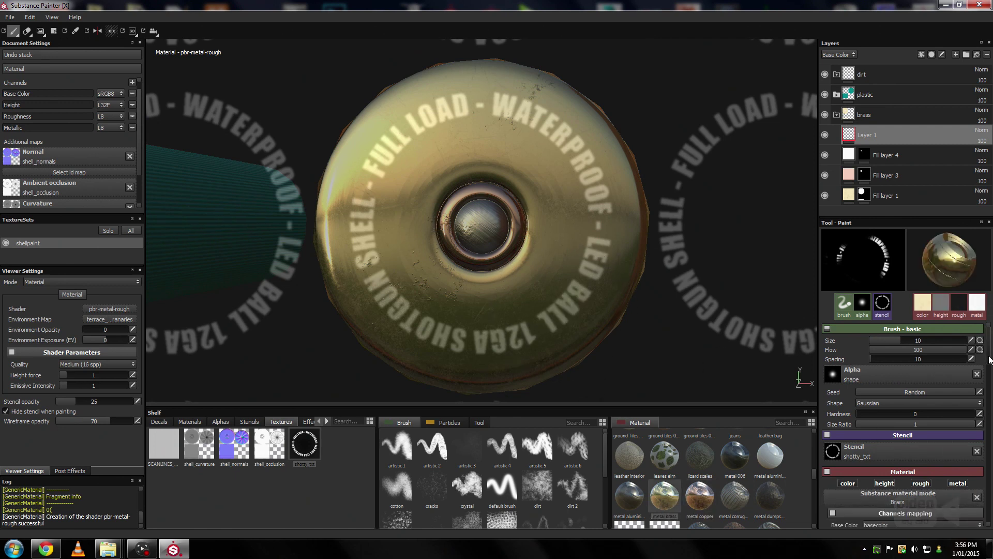
mouse_move(989, 360)
mouse_down()
mouse_move(990, 394)
mouse_move(989, 336)
mouse_up()
drag(990, 337, 989, 373)
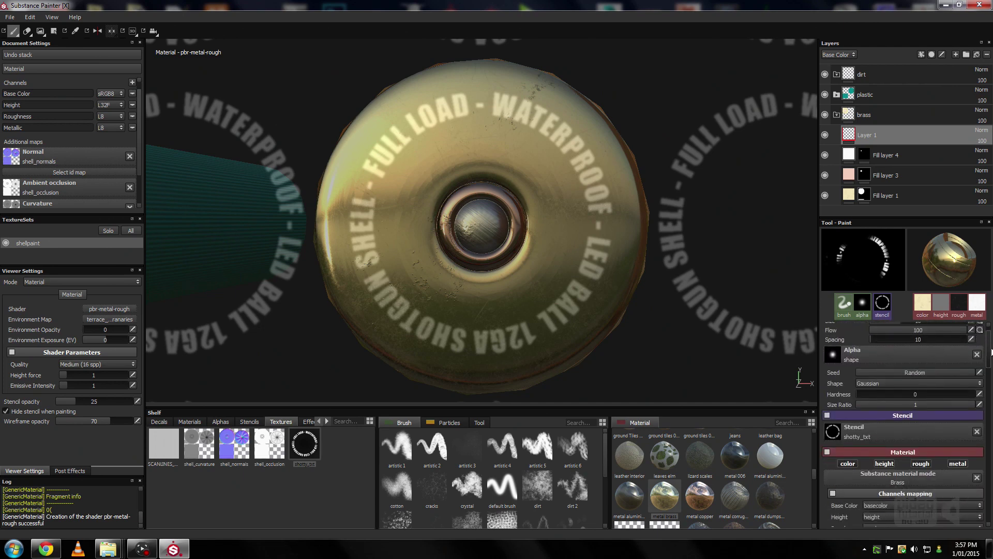
drag(564, 305, 532, 337)
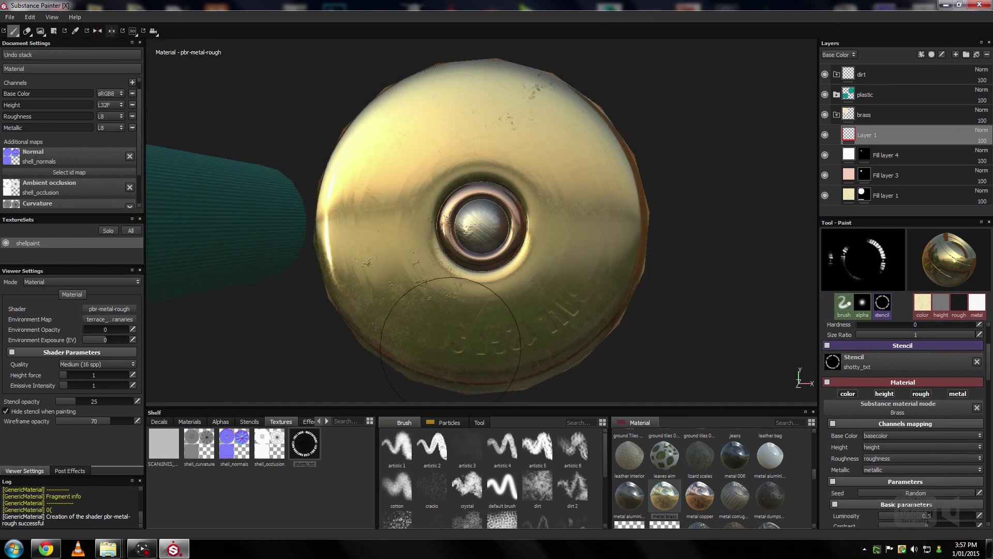
mouse_move(450, 339)
mouse_down()
mouse_move(366, 239)
mouse_move(385, 150)
mouse_move(466, 100)
mouse_move(606, 244)
mouse_move(492, 290)
mouse_up()
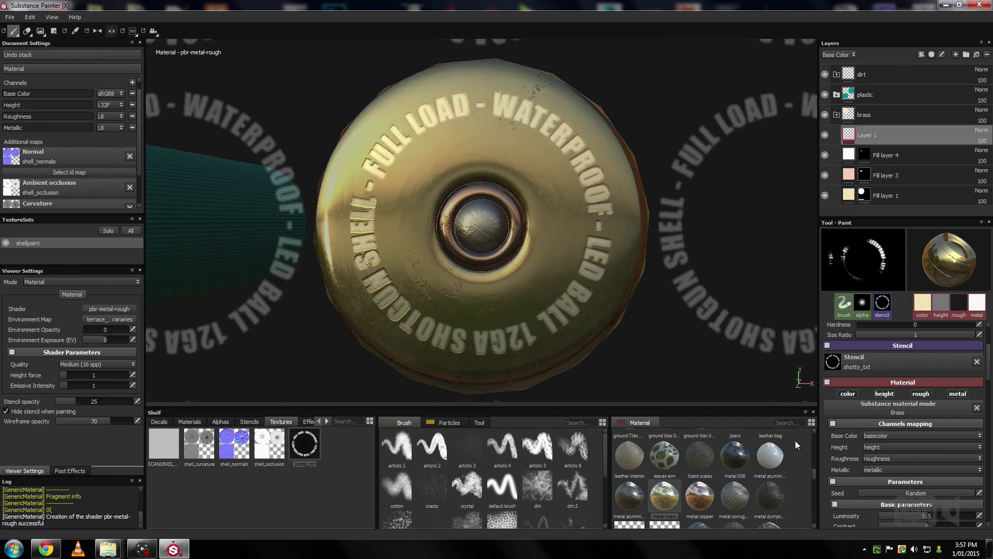
Clear the stencil, zoom out, collapse the brass folder and select the dirt folder
click(978, 363)
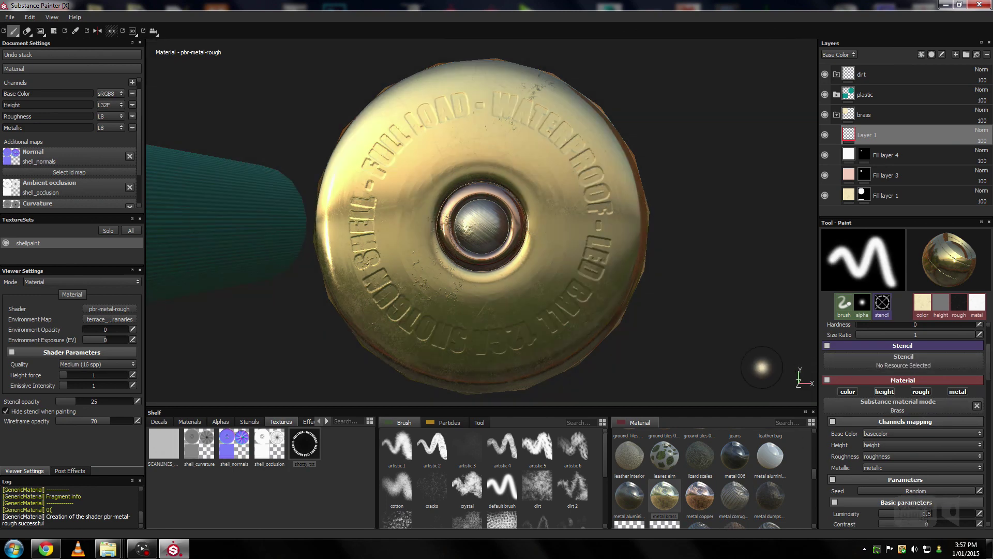
mouse_move(660, 302)
alt+mouse_down()
mouse_move(541, 305)
mouse_move(714, 359)
mouse_move(544, 338)
mouse_move(630, 311)
mouse_move(661, 337)
mouse_move(599, 331)
alt+mouse_up()
scroll(565, 326, down, 5)
scroll(568, 328, down, 3)
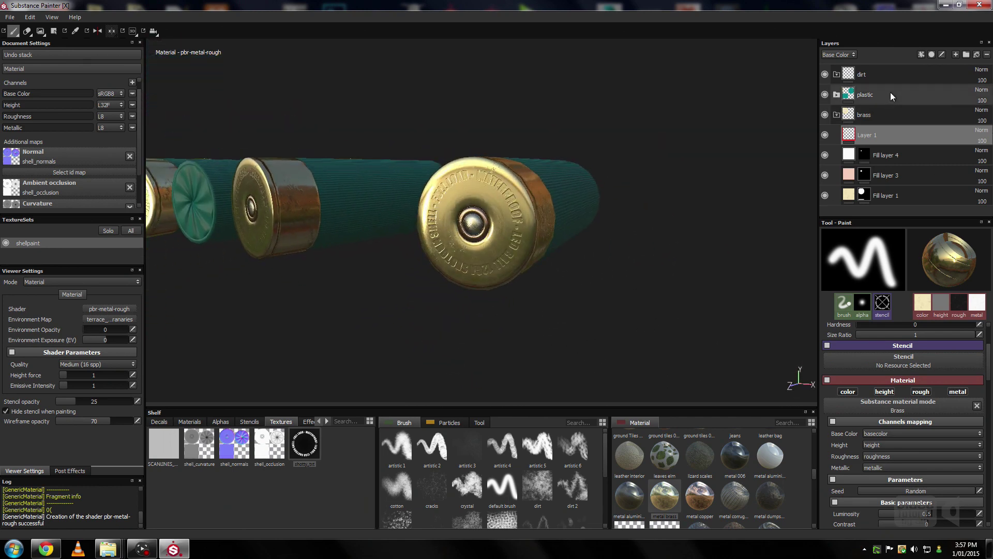
click(836, 114)
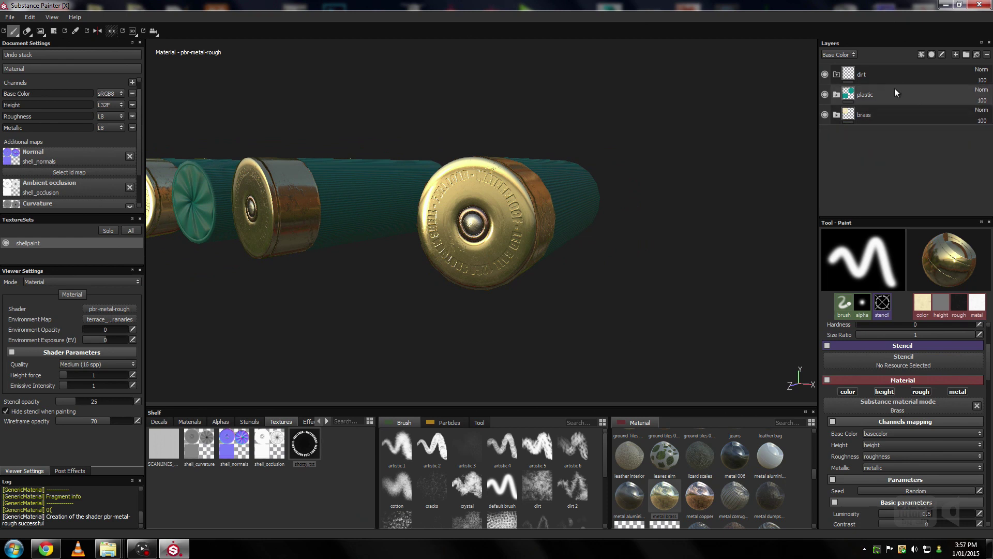
click(911, 76)
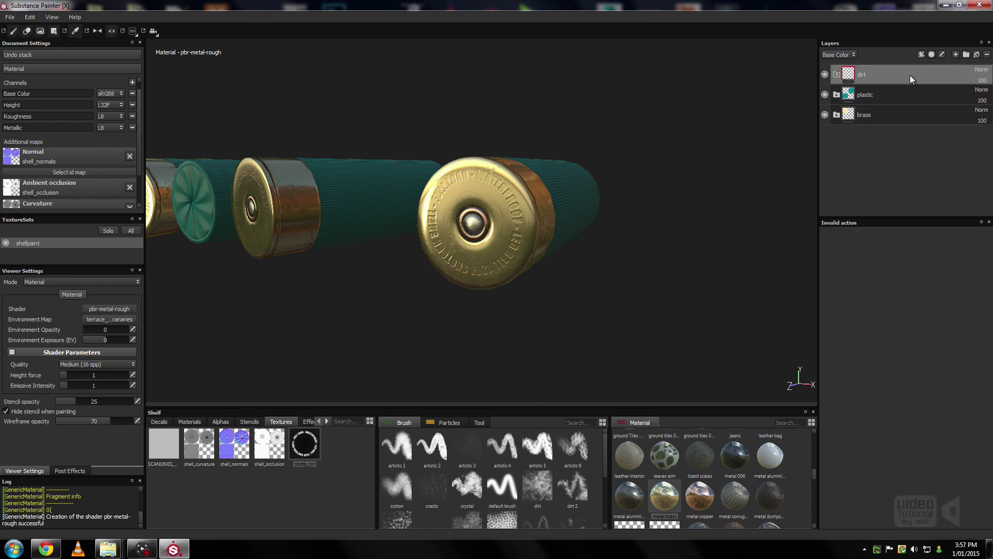
Add a uniform black Fill layer 5 to dirt with a black mask and a Substance effect
click(976, 54)
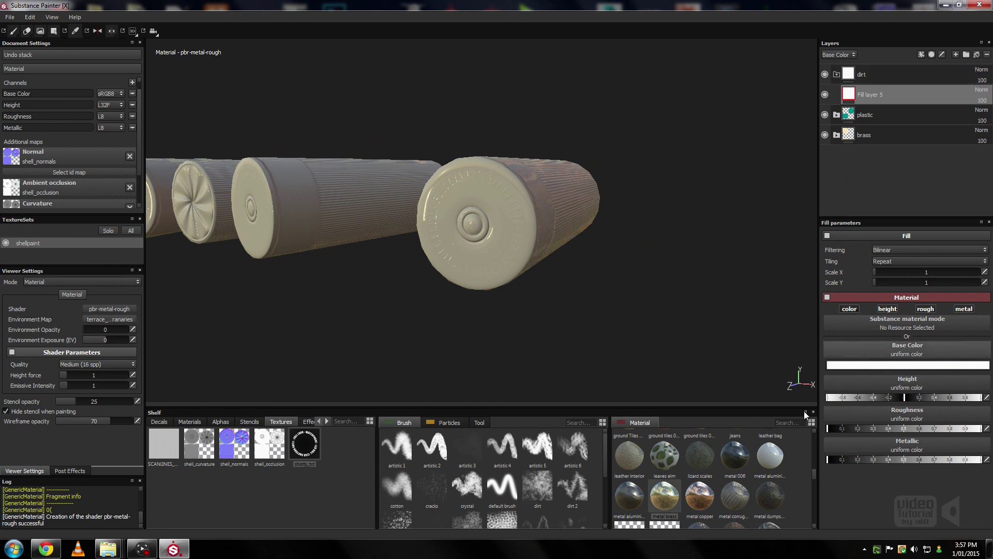
drag(812, 477, 819, 513)
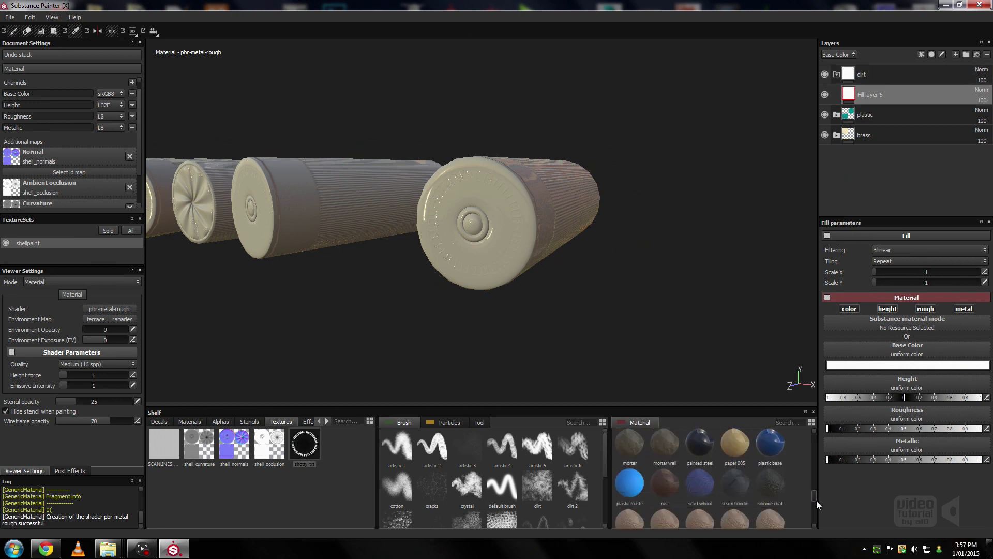
click(701, 469)
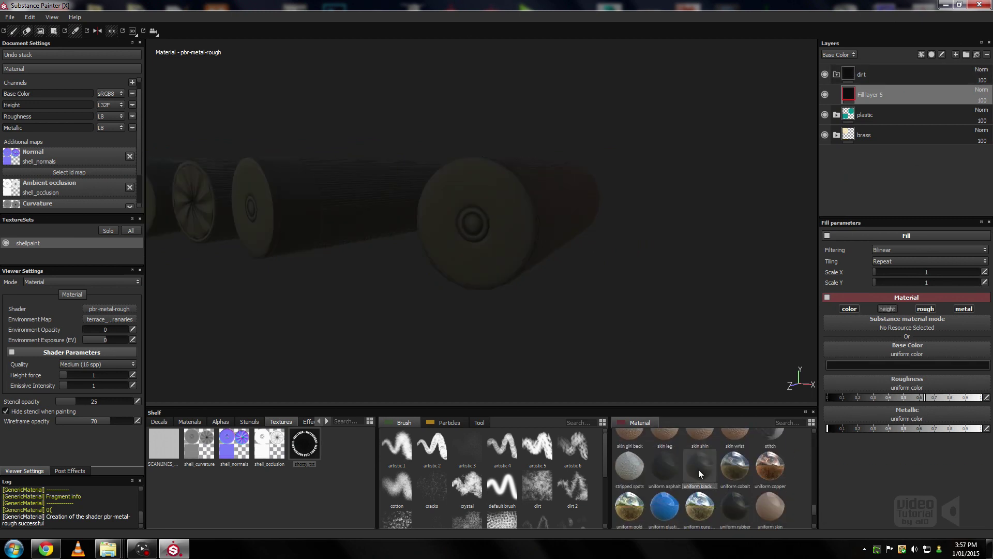
right_click(911, 100)
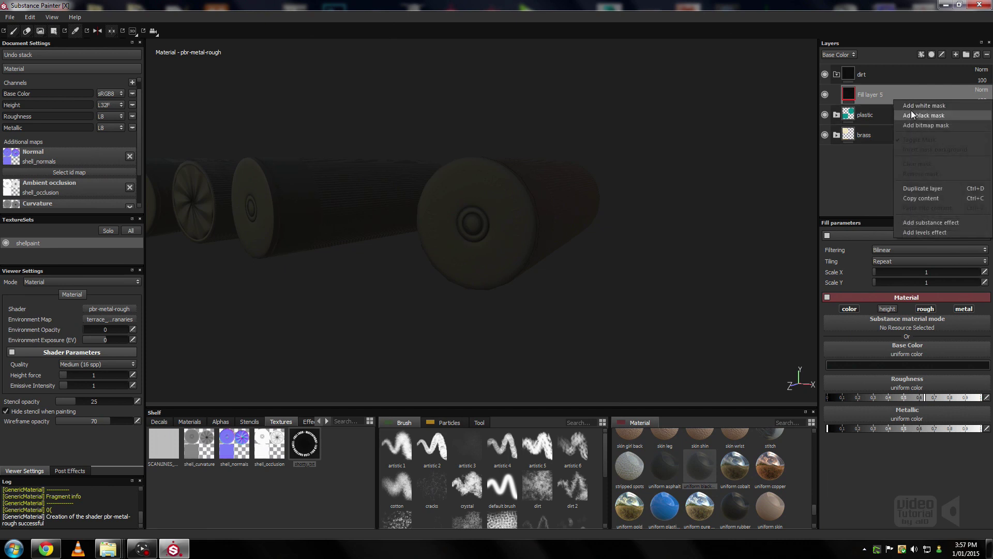
click(912, 112)
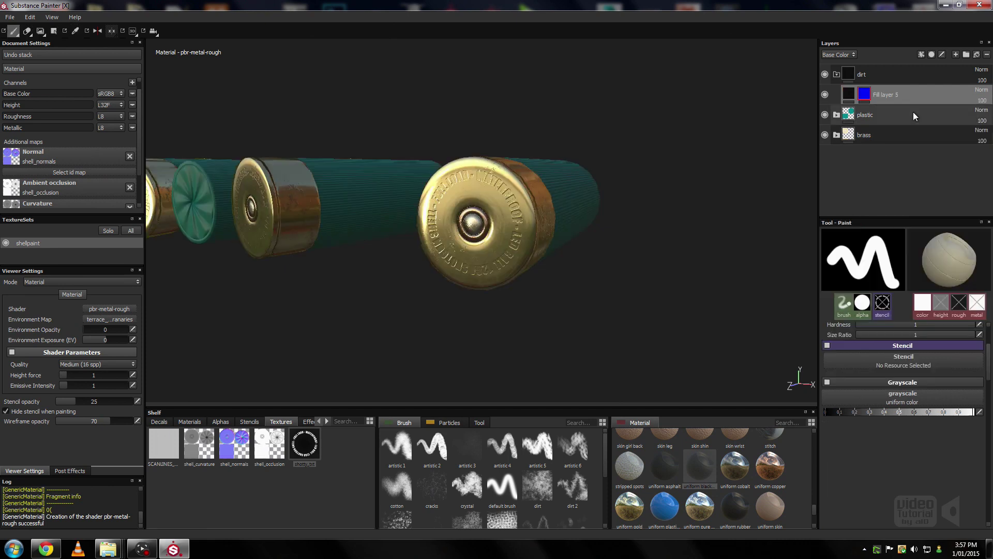
click(926, 65)
Use MG Dirt as the mask effect and raise its Dirt Level to 0.79
click(909, 245)
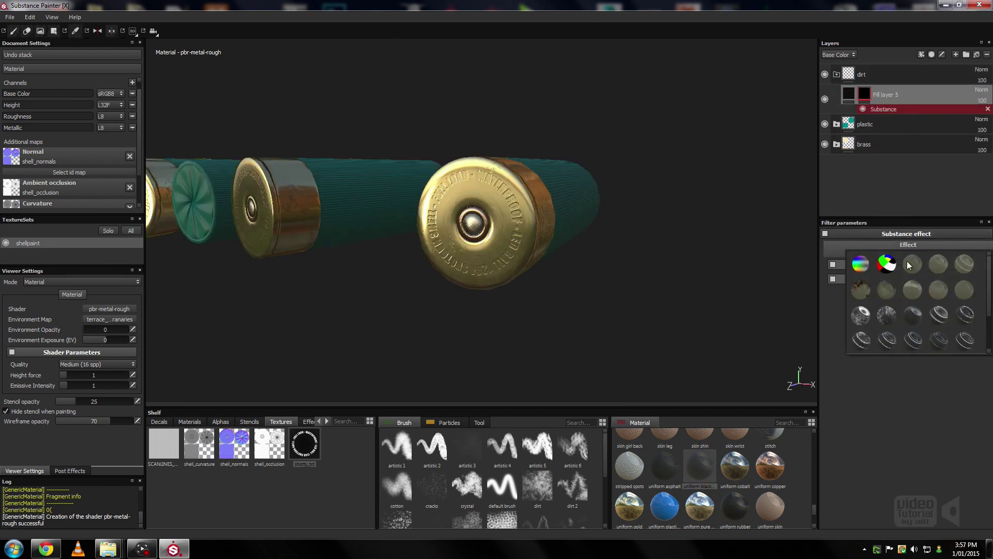
click(861, 315)
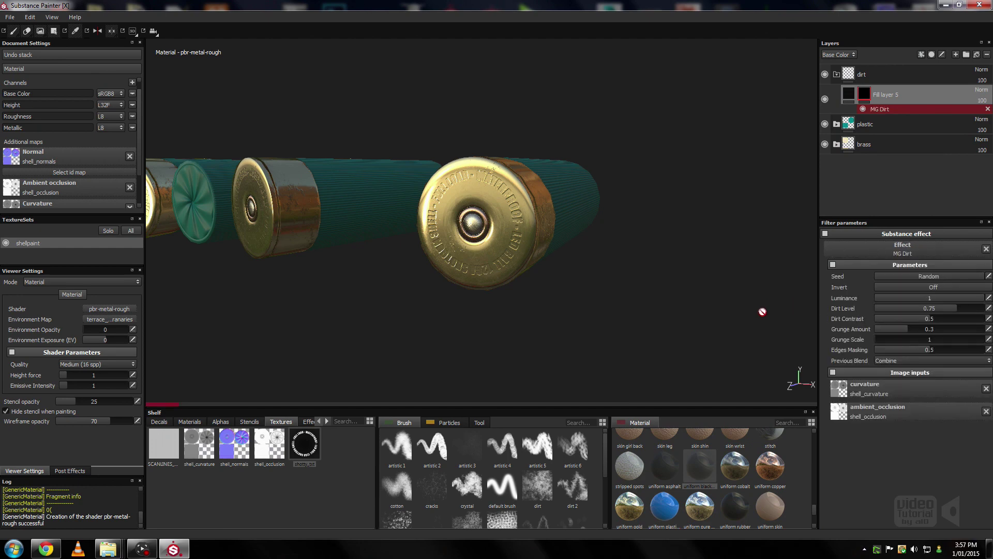
mouse_move(635, 300)
alt+mouse_down()
mouse_move(543, 317)
mouse_move(251, 277)
mouse_move(224, 291)
mouse_move(599, 321)
mouse_move(652, 292)
mouse_move(627, 312)
mouse_move(619, 297)
alt+mouse_up()
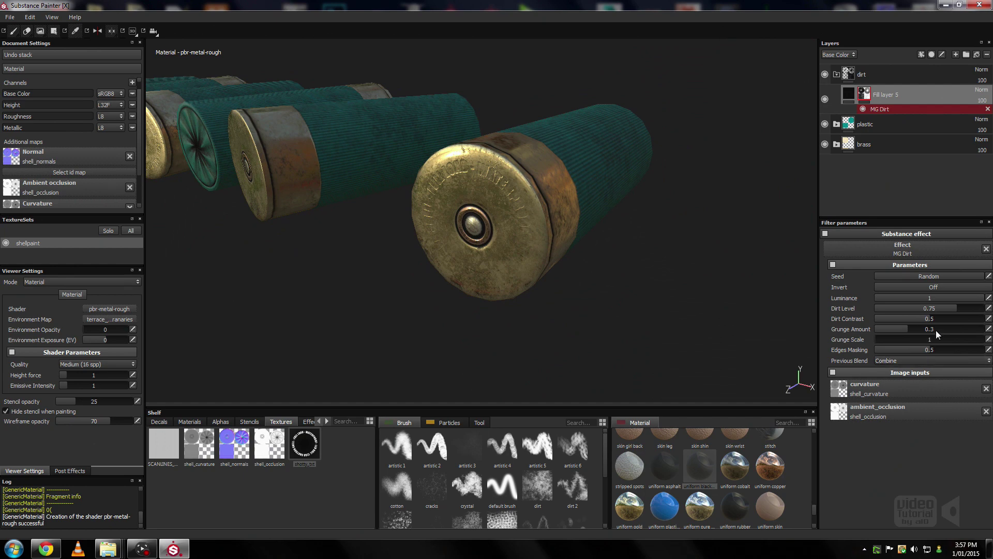
click(960, 310)
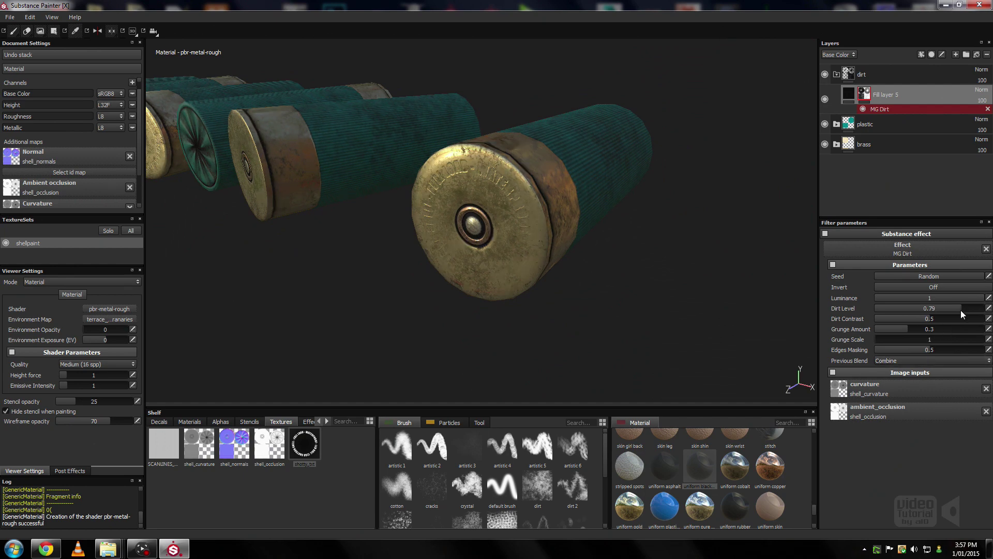
mouse_move(596, 278)
alt+mouse_down()
mouse_move(625, 249)
mouse_move(355, 262)
mouse_move(632, 269)
mouse_move(640, 257)
mouse_move(639, 277)
mouse_move(667, 310)
mouse_move(691, 289)
alt+mouse_up()
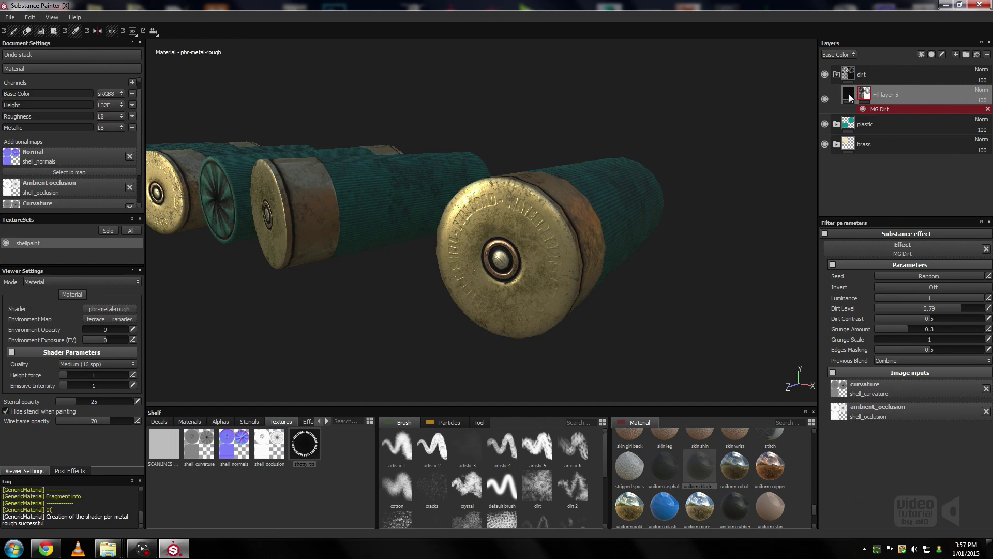
click(905, 72)
Give the dirt folder a white mask and paint black dirt 2 smudges on the front tube
right_click(898, 74)
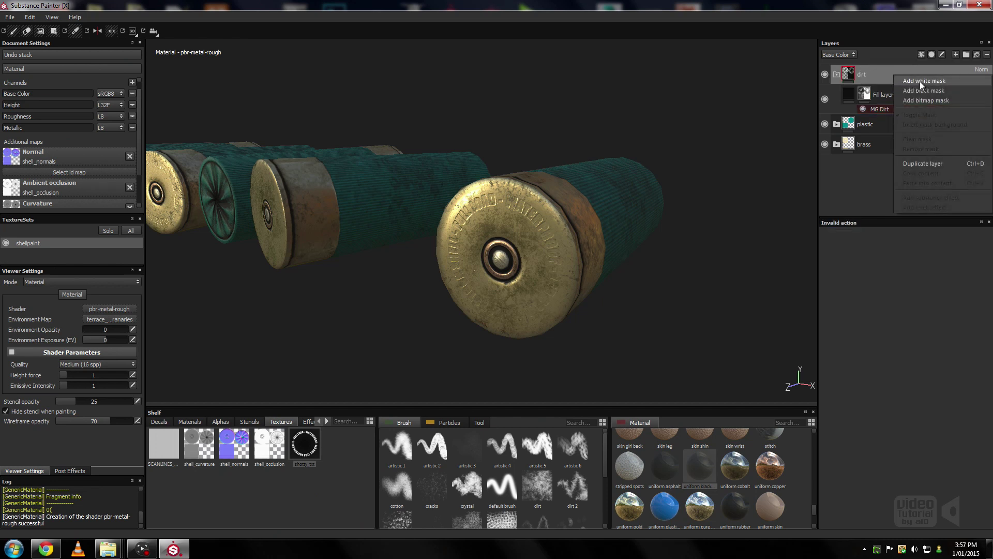
click(920, 81)
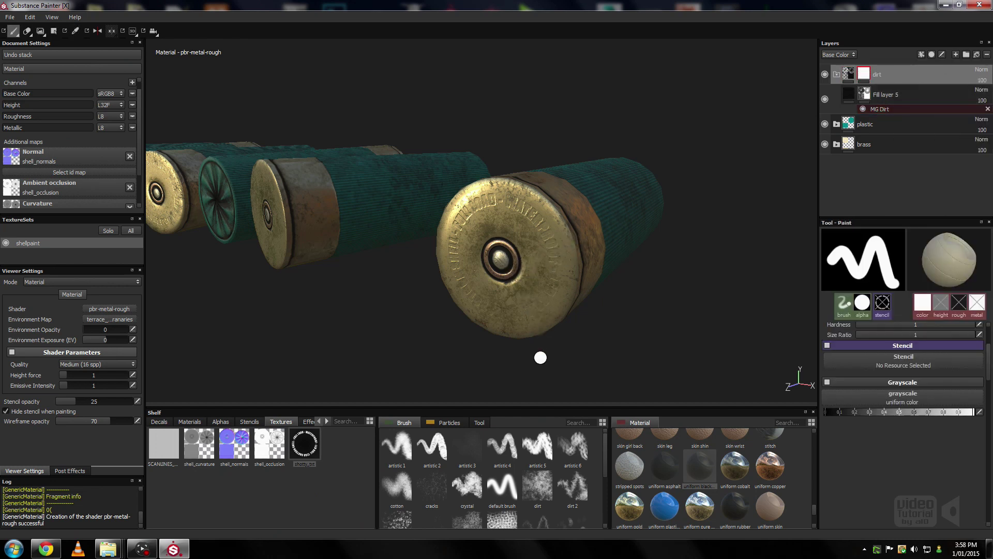
click(572, 502)
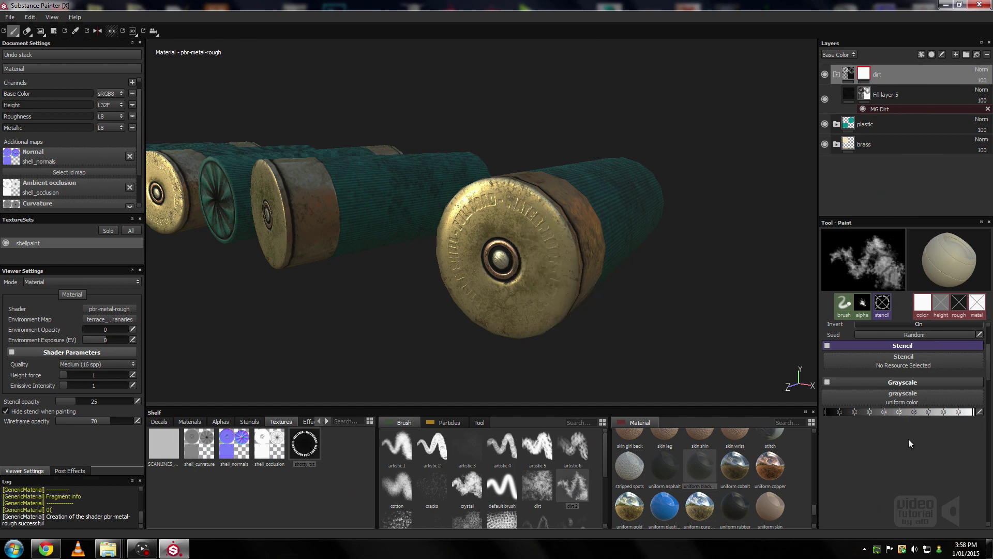
drag(890, 409, 826, 411)
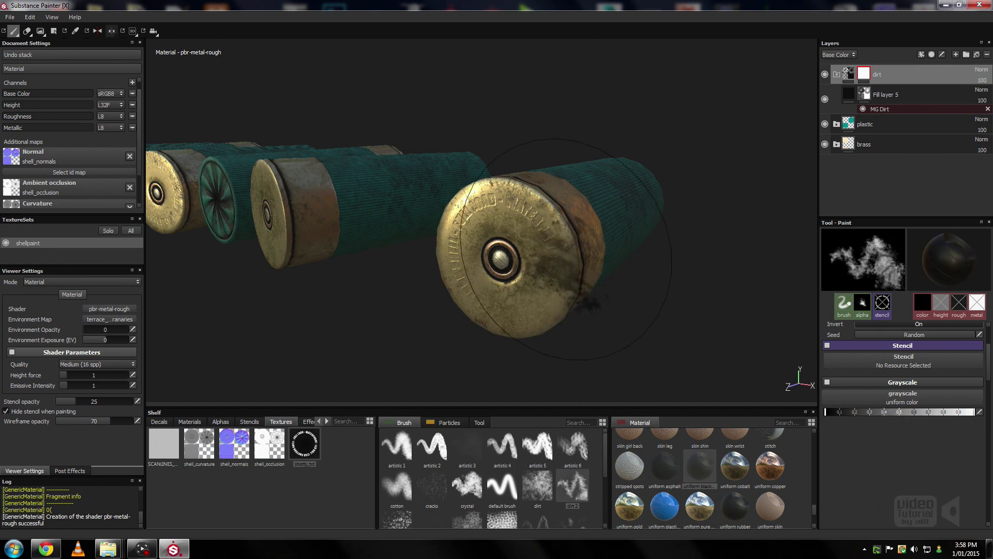
mouse_move(638, 295)
alt+mouse_down()
mouse_move(558, 311)
mouse_move(683, 248)
alt+mouse_up()
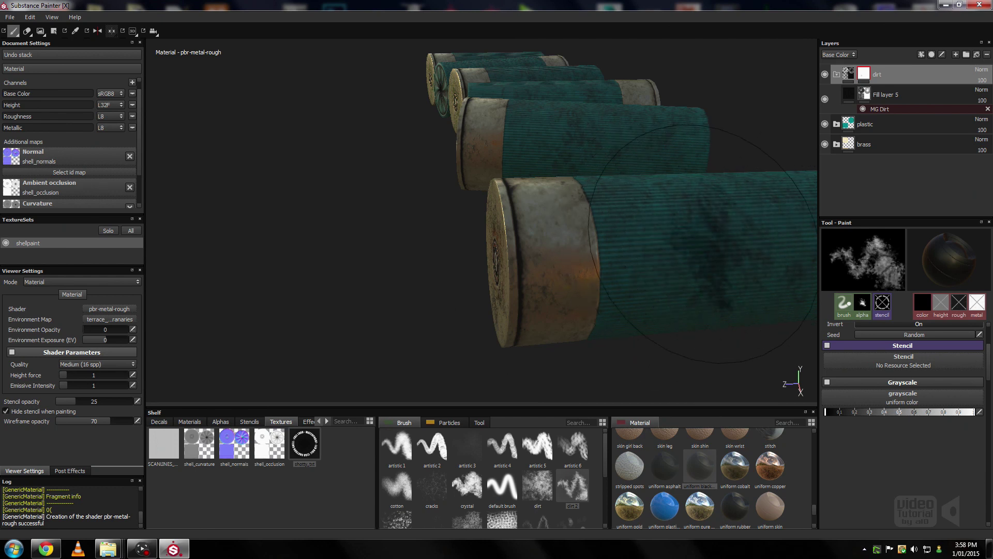
Zoom onto the two end caps and brush dirt onto them with a smaller brush
mouse_move(701, 244)
alt+mouse_down()
mouse_move(616, 270)
mouse_move(647, 233)
alt+mouse_up()
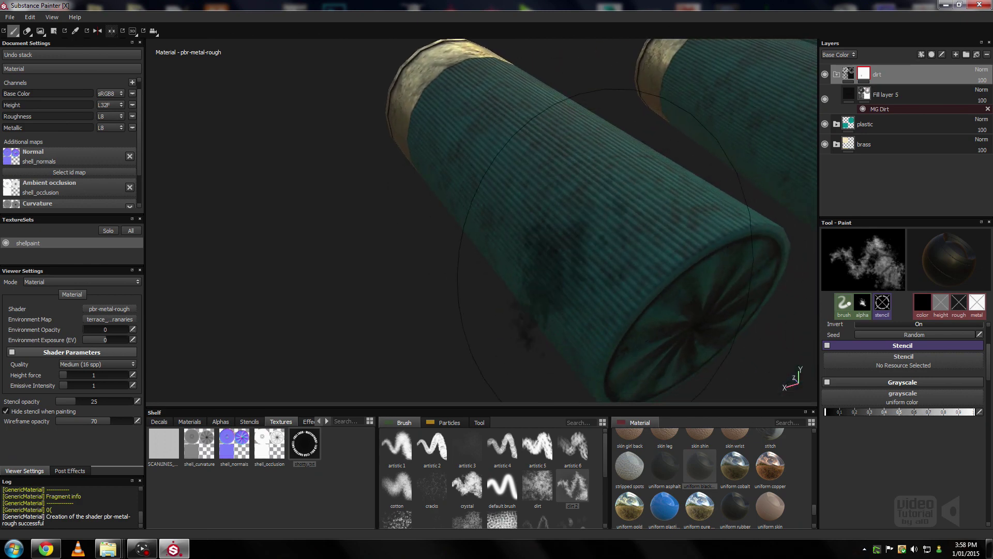
mouse_move(647, 233)
alt+mouse_down()
mouse_move(516, 152)
mouse_move(351, 103)
mouse_move(663, 211)
alt+mouse_up()
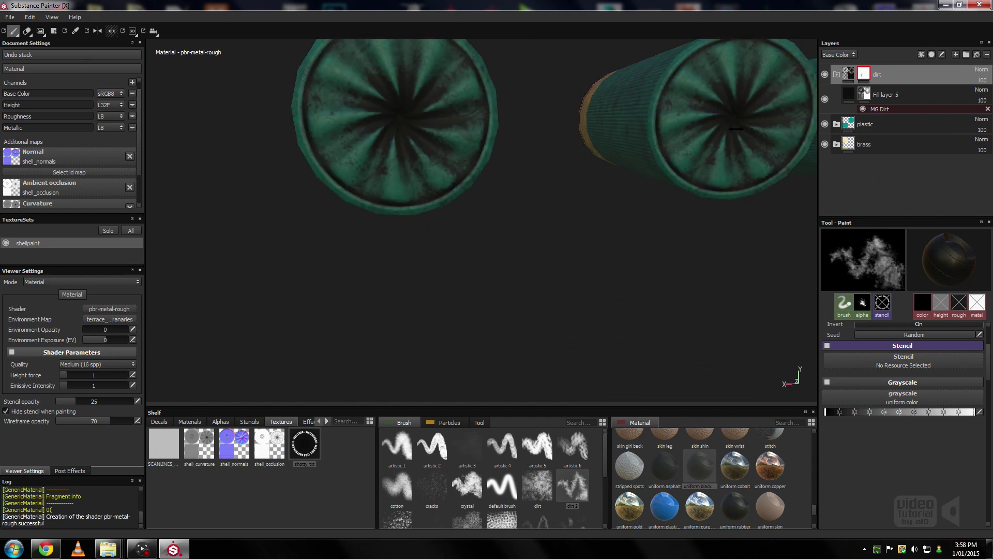
alt+middle_drag(663, 211, 512, 210)
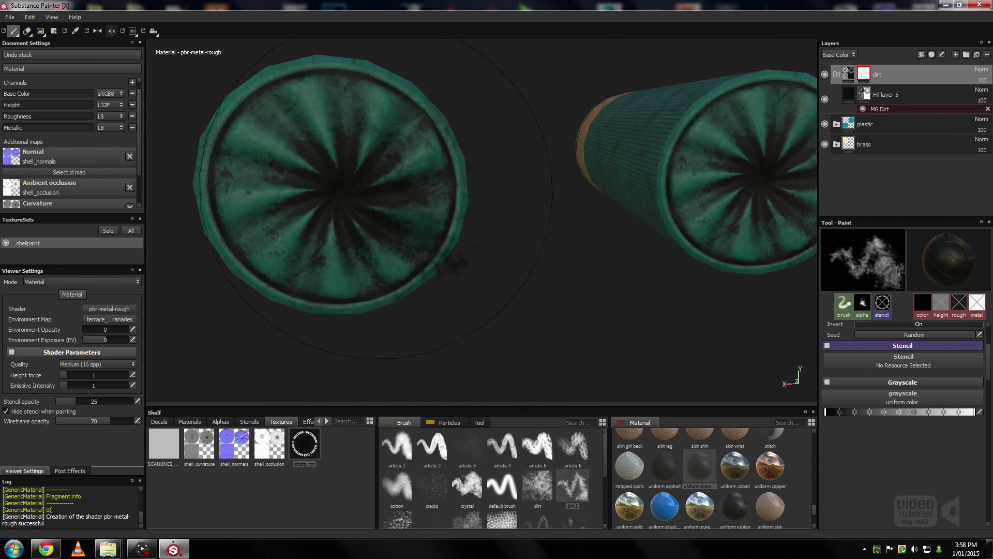
key(bracketleft)
key(bracketleft)
key(bracketleft)
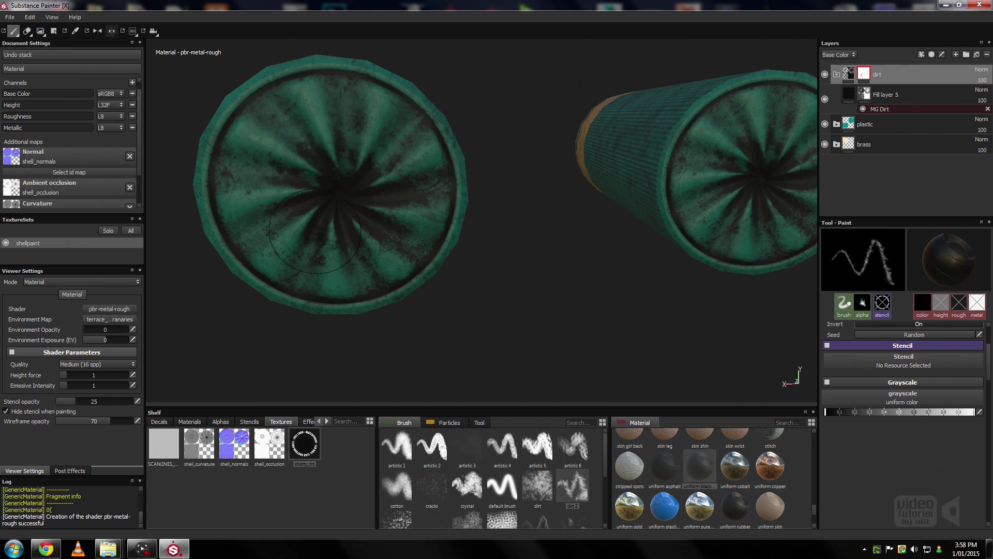
drag(311, 230, 335, 218)
right_click(359, 241)
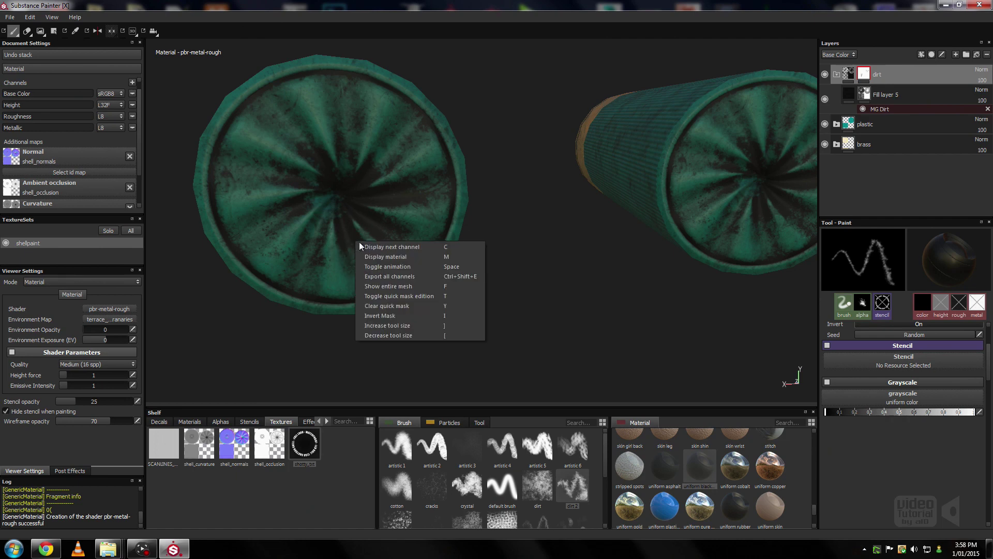
key(c)
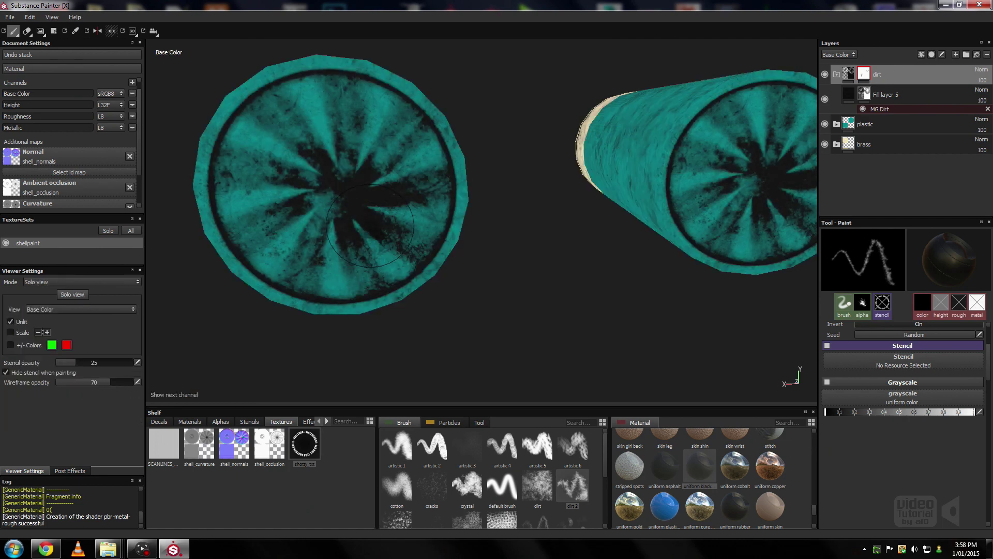
right_click(375, 226)
click(398, 241)
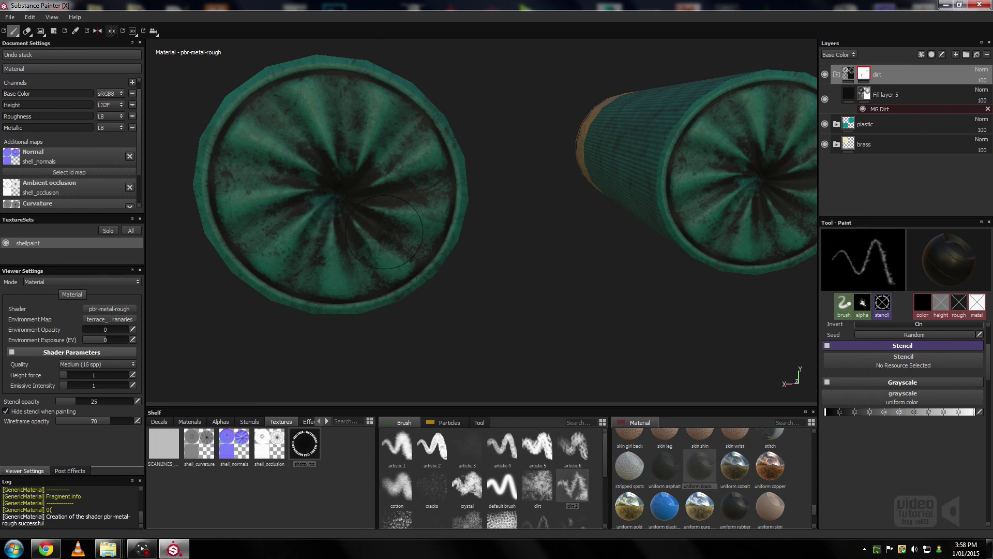
ctrl+right_drag(523, 258, 485, 251)
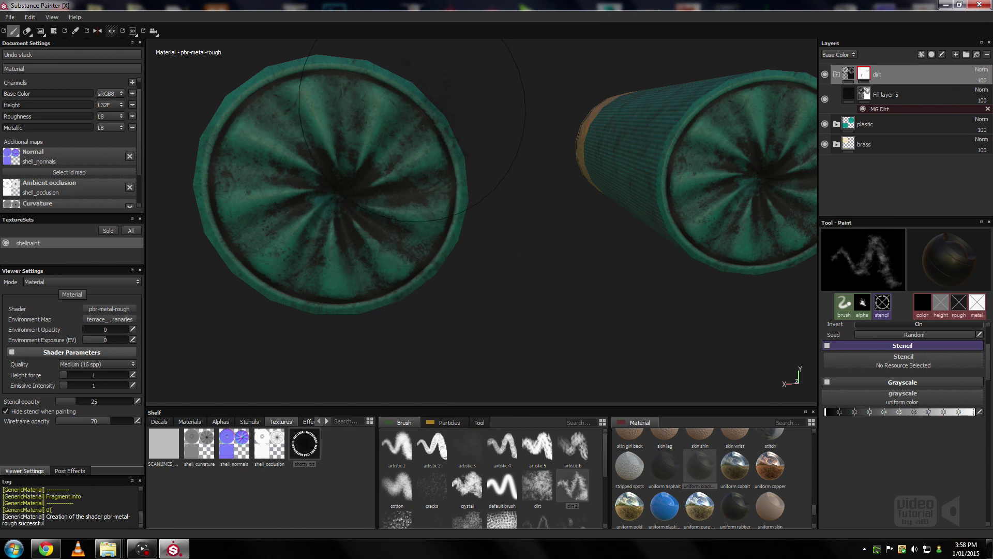
key(bracketleft)
key(bracketleft)
key(bracketleft)
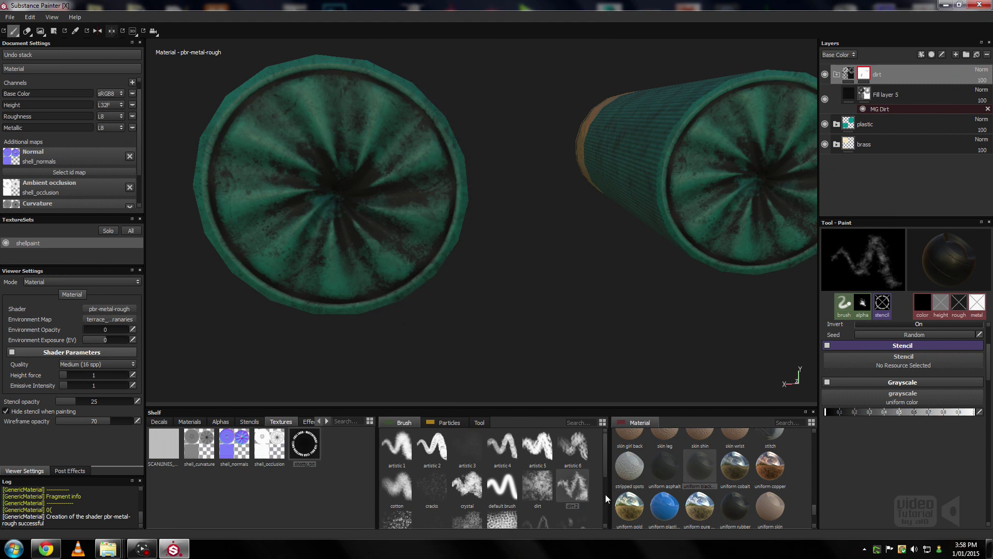
Pick the scratches 2 brush and rotate the environment lighting across the brass caps
drag(607, 450, 604, 512)
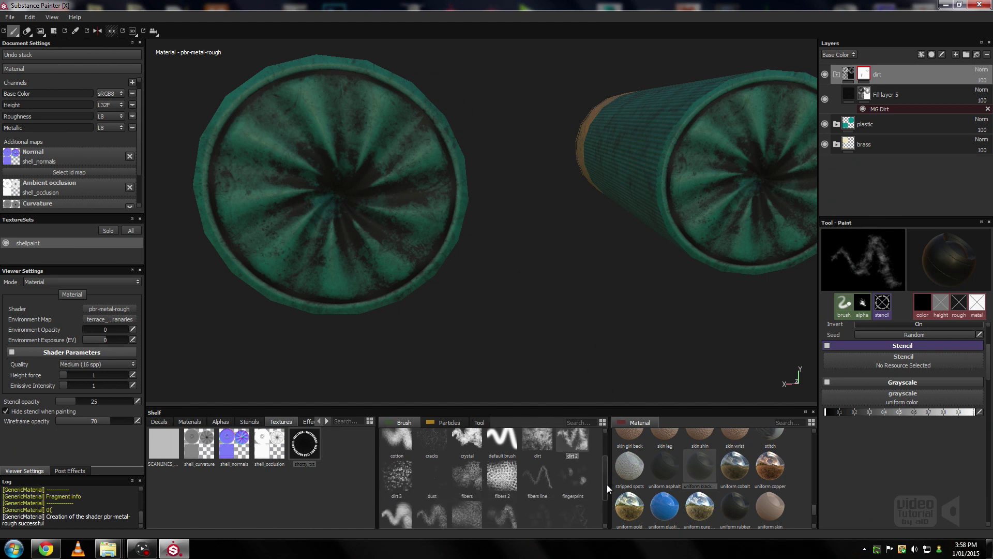
click(567, 457)
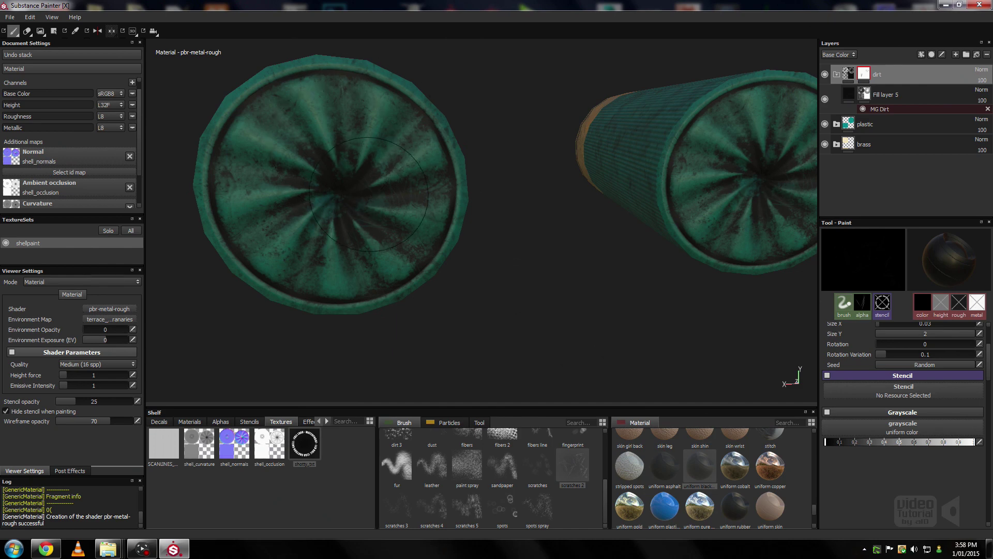
mouse_move(445, 311)
alt+mouse_down()
mouse_move(709, 321)
mouse_move(663, 275)
mouse_move(630, 263)
mouse_move(401, 313)
alt+mouse_up()
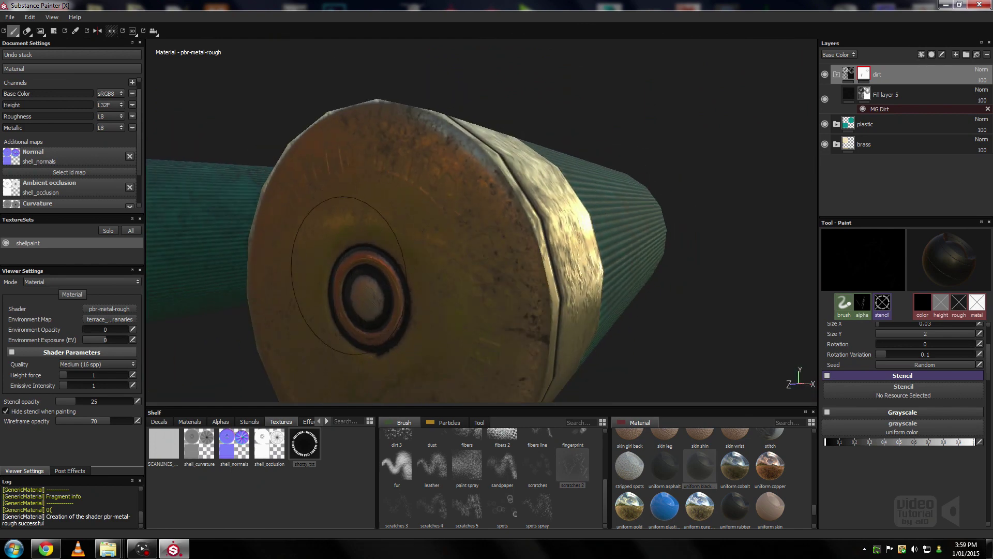
shift+right_drag(349, 275, 371, 297)
shift+right_drag(414, 243, 413, 210)
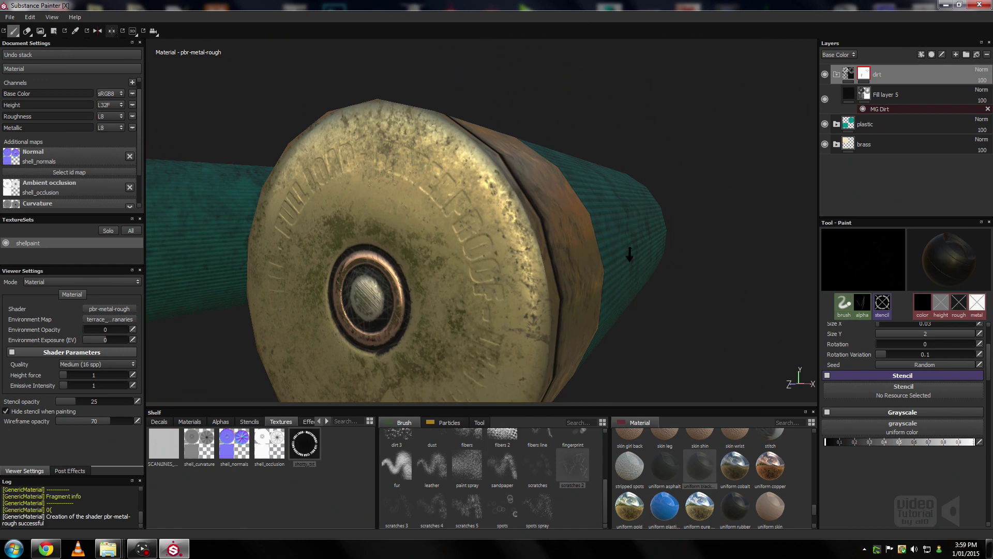
alt+right_drag(629, 254, 630, 289)
Rotate the environment lighting again to brighten the brass caps' embossed lettering
alt+middle_drag(631, 289, 319, 255)
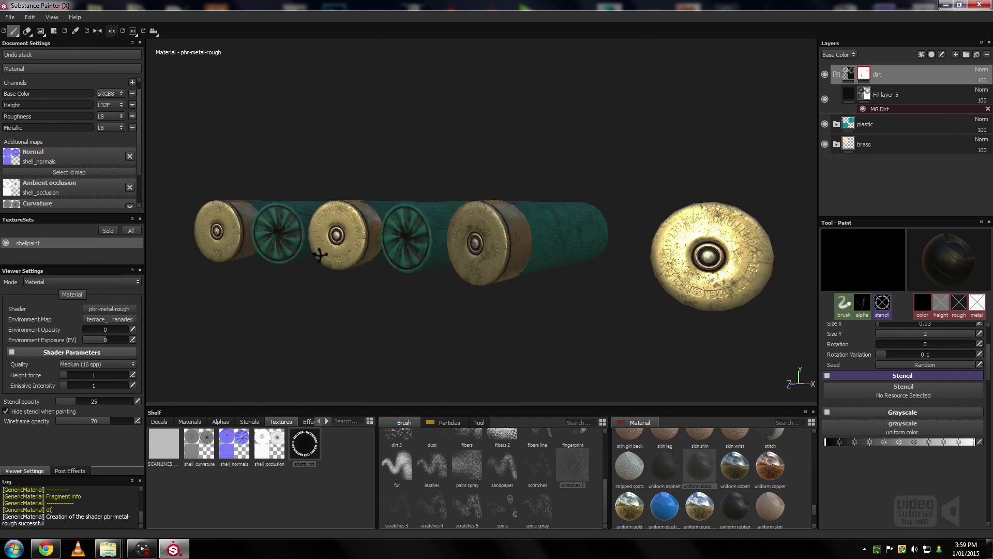
mouse_move(319, 254)
alt+mouse_down()
mouse_move(337, 262)
mouse_move(328, 239)
alt+mouse_up()
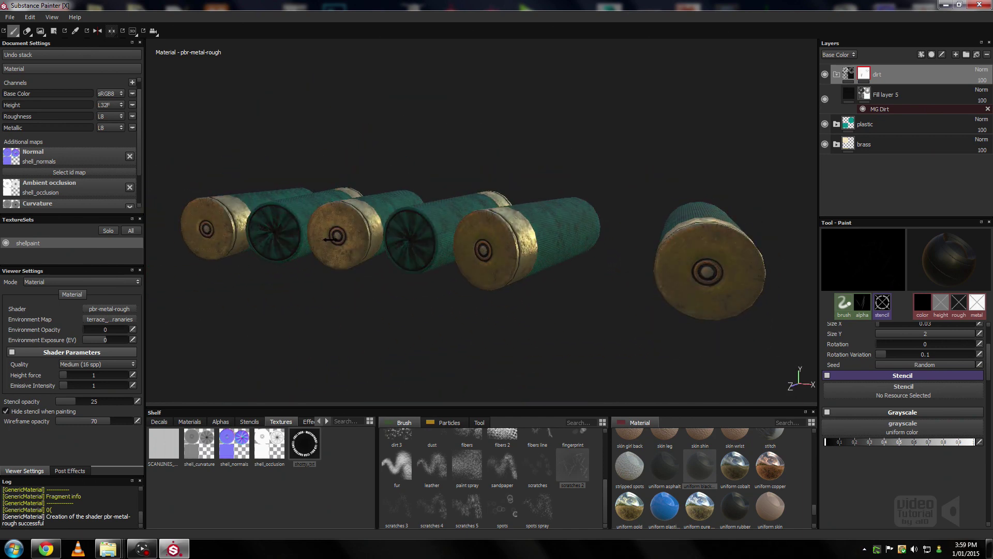
shift+right_drag(330, 239, 360, 244)
shift+right_drag(374, 246, 393, 267)
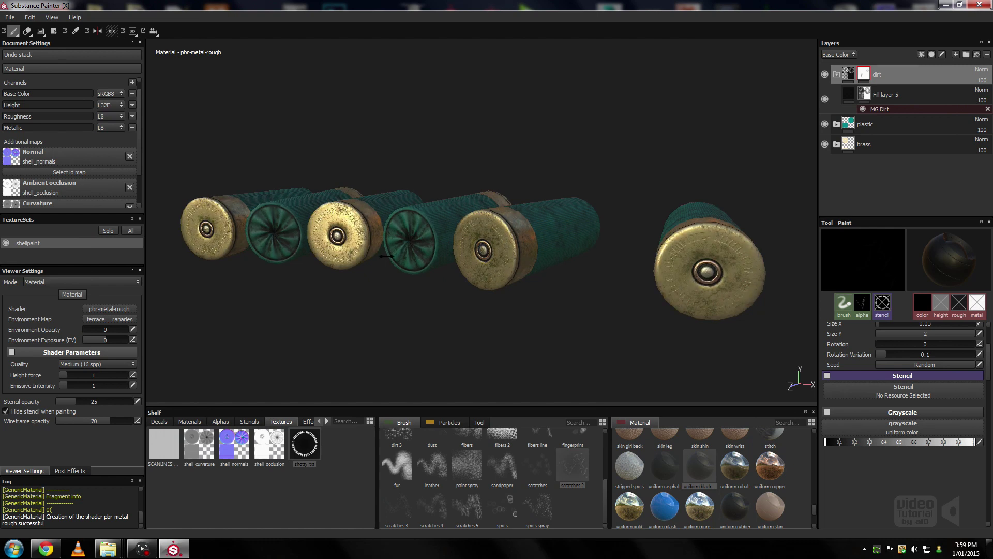